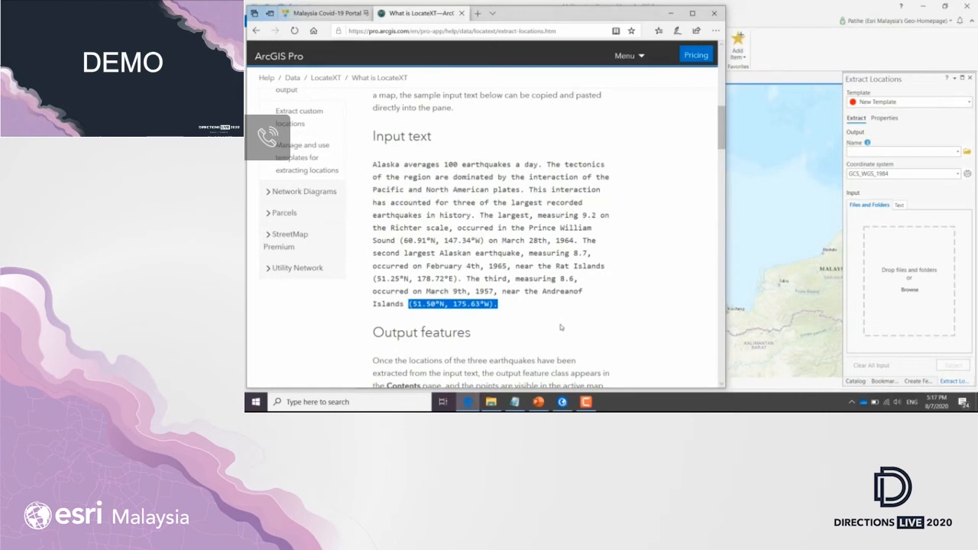
# Select the Alaska earthquake sample paragraph on the help page and set up a text-input location extraction with output name Alaska
pyautogui.tripleClick(608, 314)
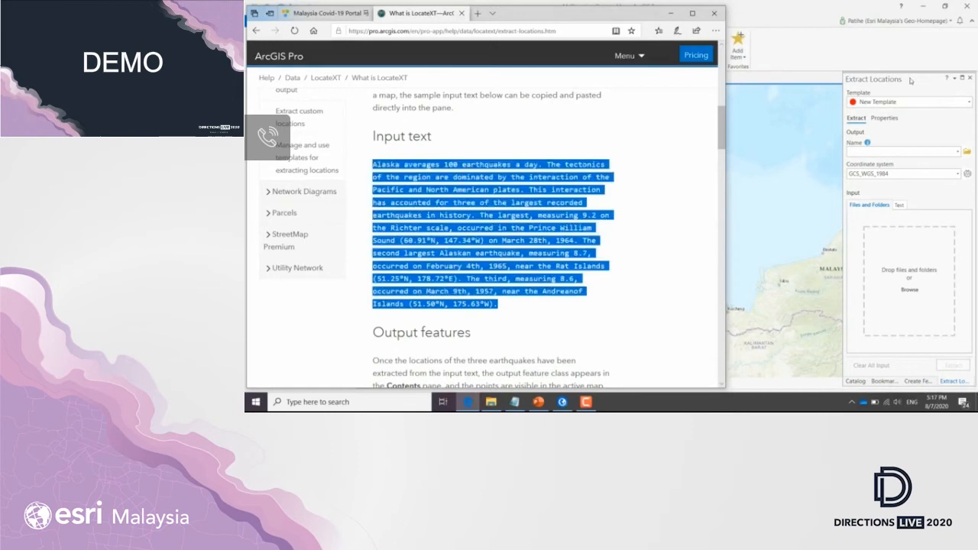
pyautogui.click(910, 80)
pyautogui.click(876, 153)
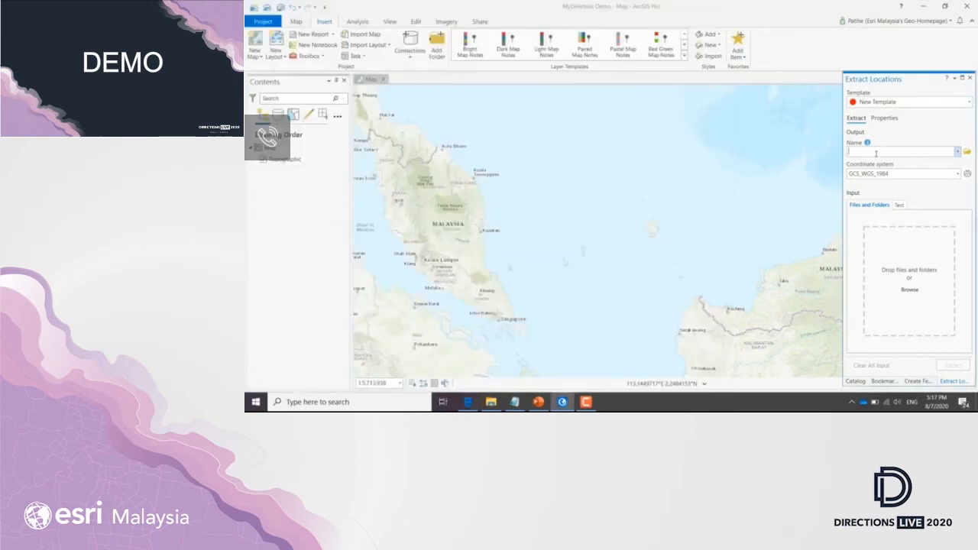
pyautogui.write('Alaska')
pyautogui.click(901, 205)
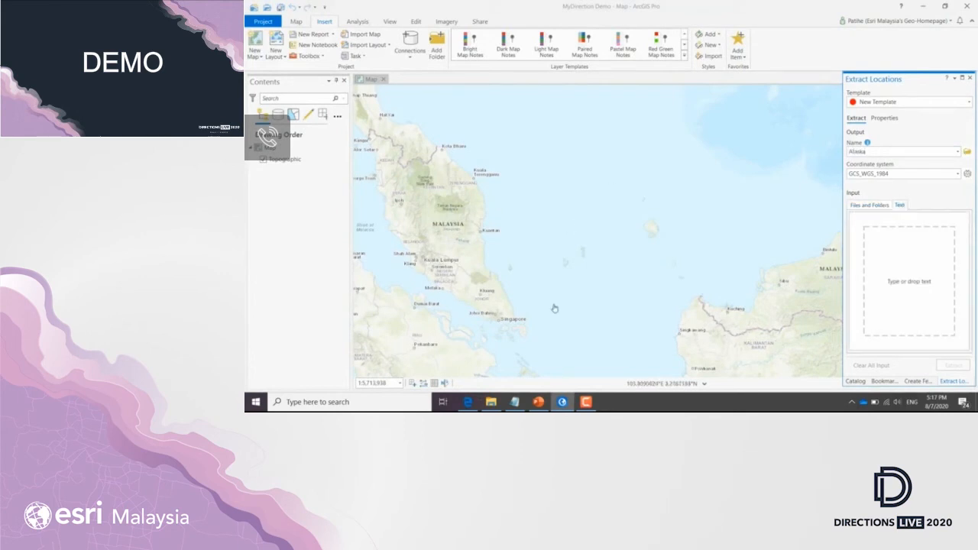
# Transfer the selected earthquake paragraph from the help page into the Extract Locations text input and extract its locations
pyautogui.click(469, 401)
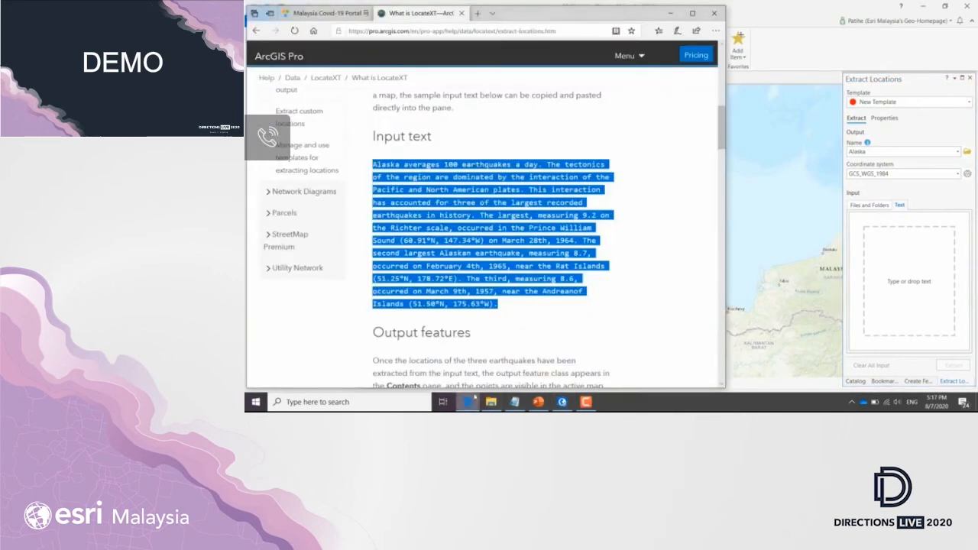
pyautogui.moveTo(470, 218); pyautogui.dragTo(905, 270)
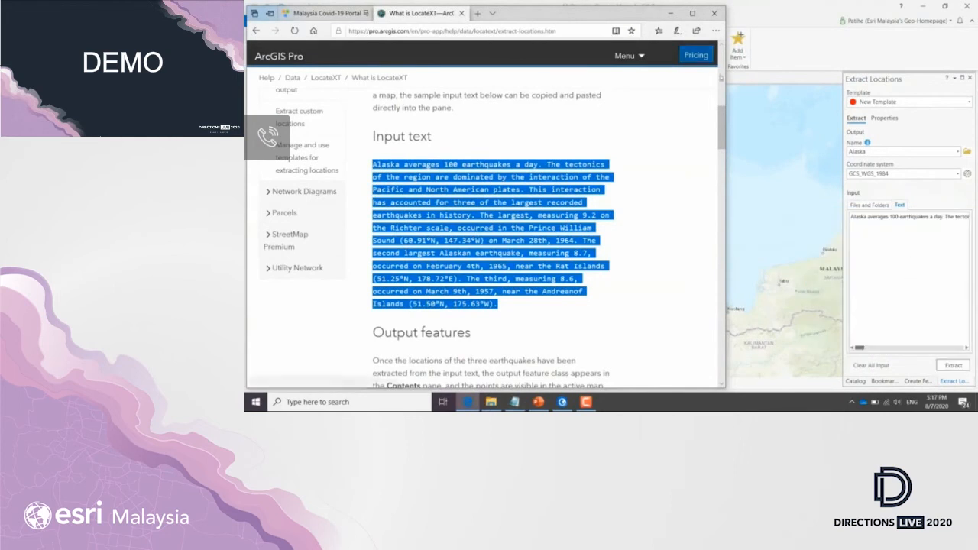
pyautogui.click(825, 115)
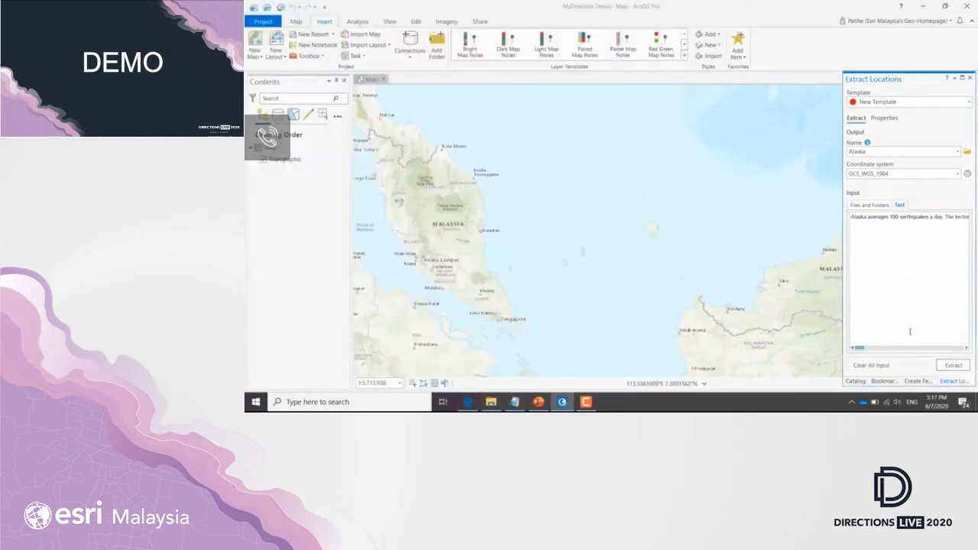
pyautogui.click(948, 369)
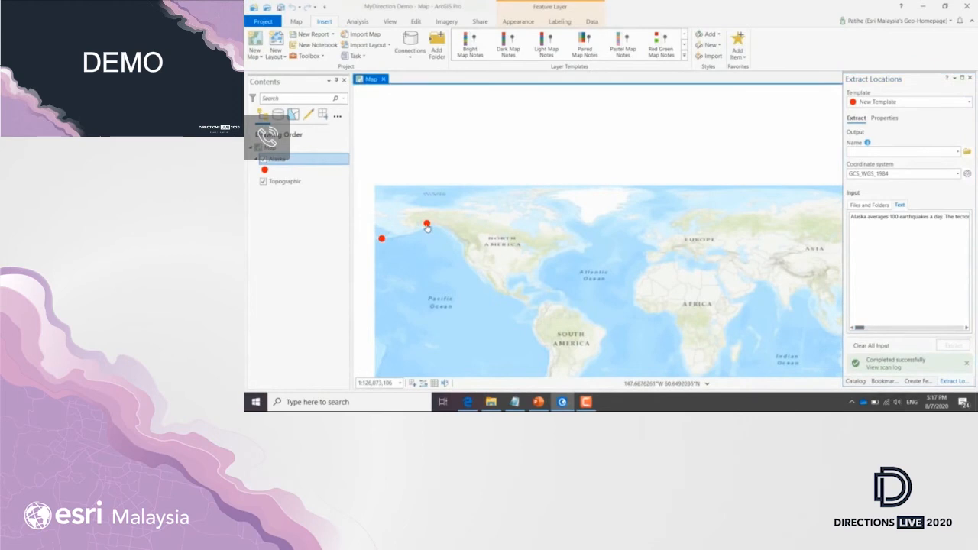
# Inspect the attributes of the extracted earthquake point on the Alaskan coast and close its pop-up
pyautogui.click(427, 225)
pyautogui.scroll(-2, 607, 257)
pyautogui.scroll(2, 608, 258)
pyautogui.moveTo(636, 277); pyautogui.dragTo(557, 277)
pyautogui.click(646, 300)
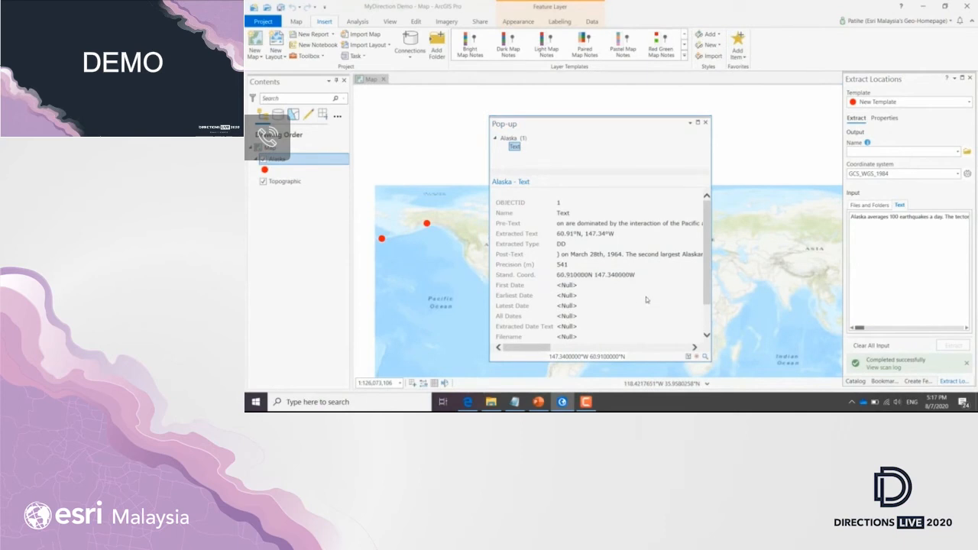
pyautogui.click(707, 122)
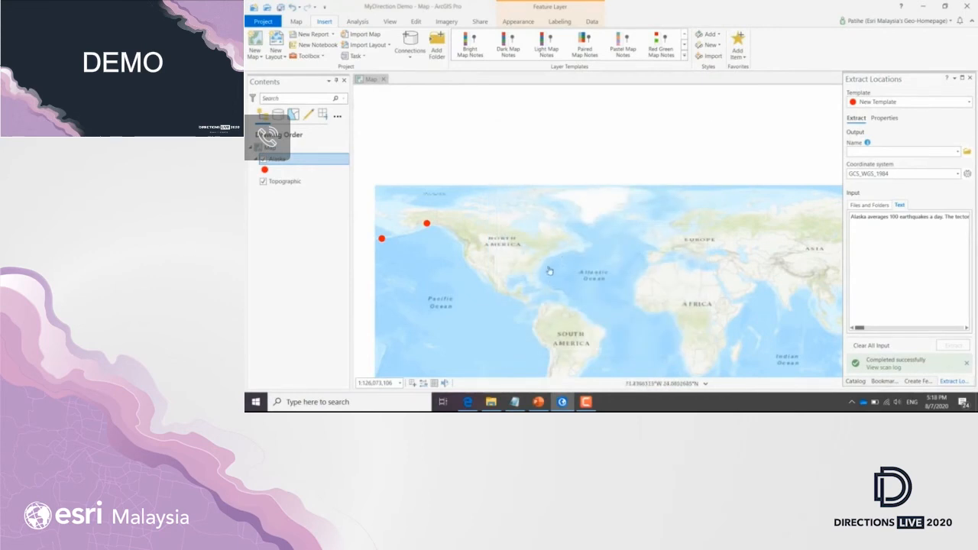
# Recolor the Alaska layer's point symbol to blue
pyautogui.rightClick(264, 170)
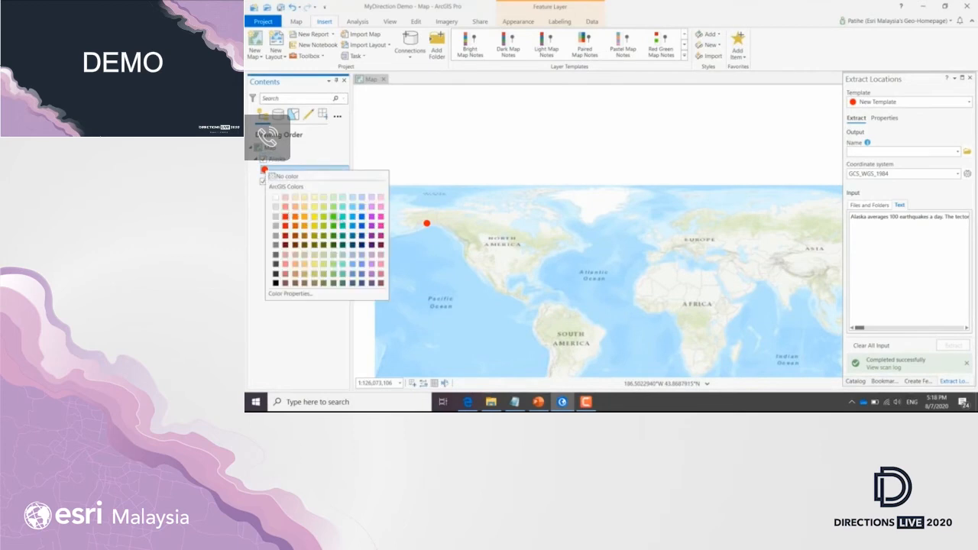
pyautogui.click(352, 222)
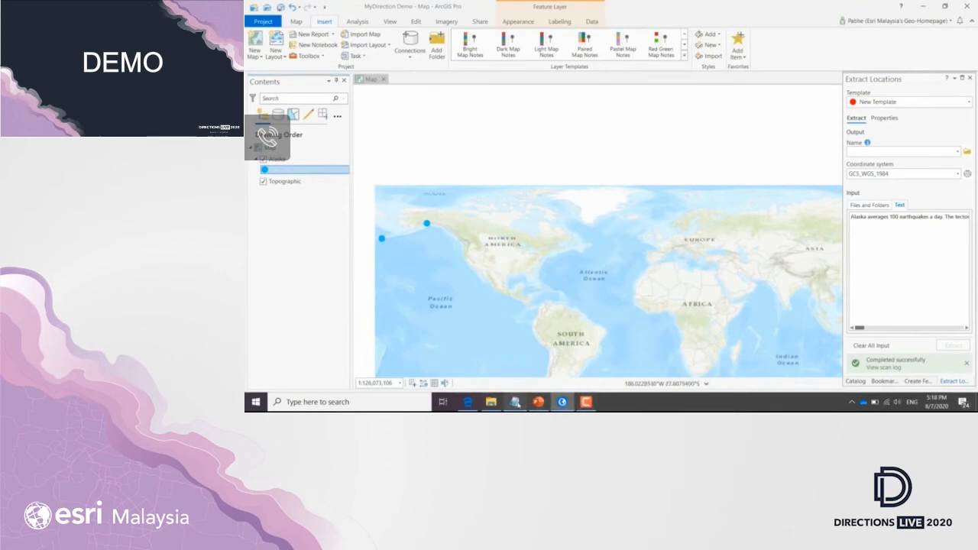
# Copy all the travel details from Input text.txt in Notepad and clear the previous input in the Extract Locations pane
pyautogui.click(516, 402)
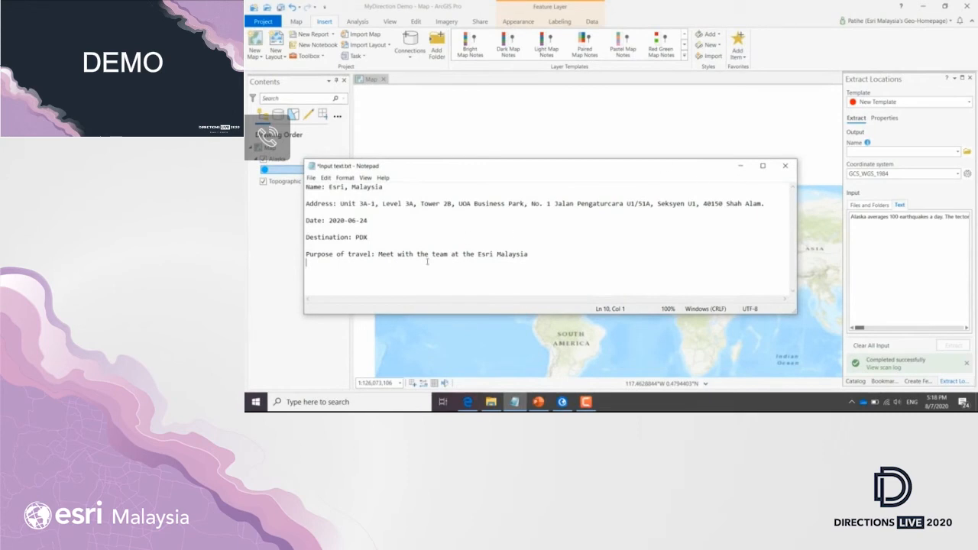
pyautogui.moveTo(530, 249); pyautogui.dragTo(306, 186)
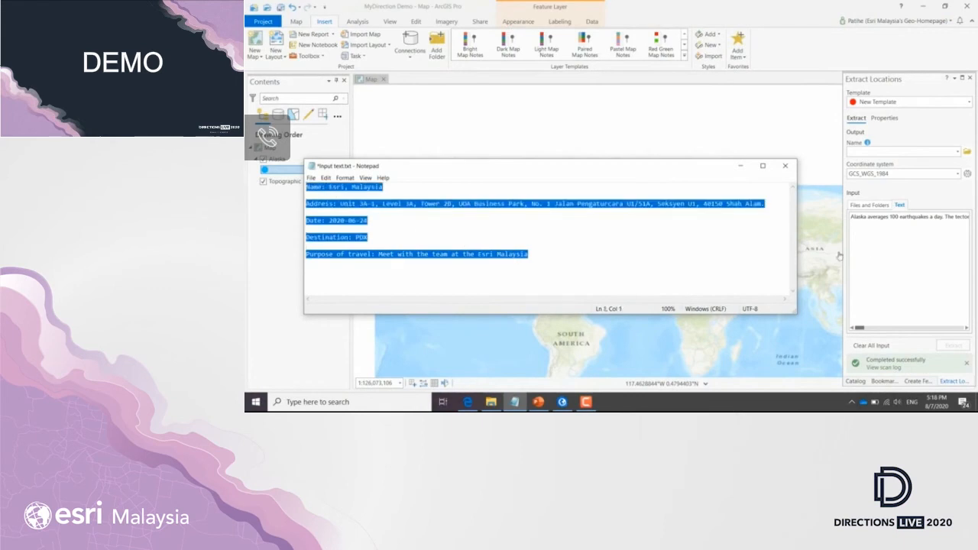
pyautogui.click(905, 236)
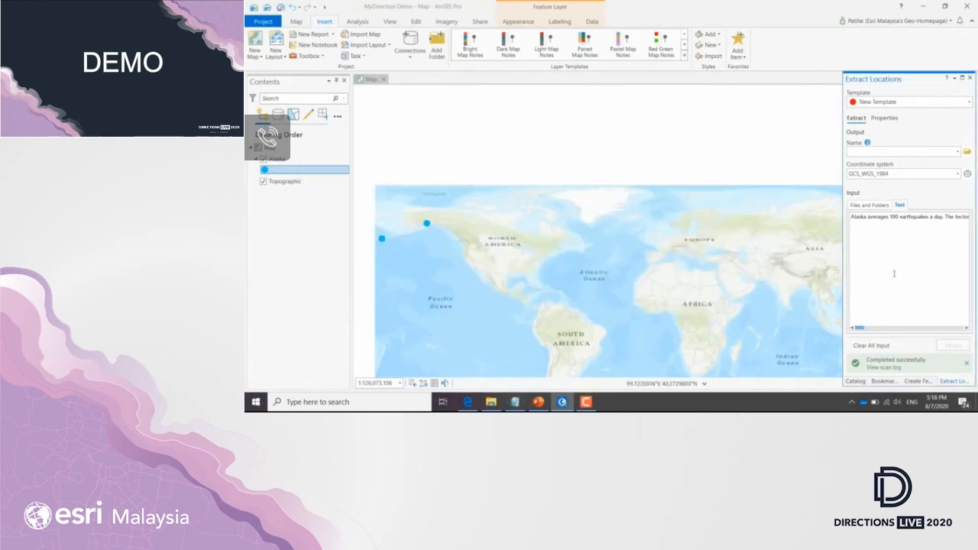
pyautogui.click(966, 366)
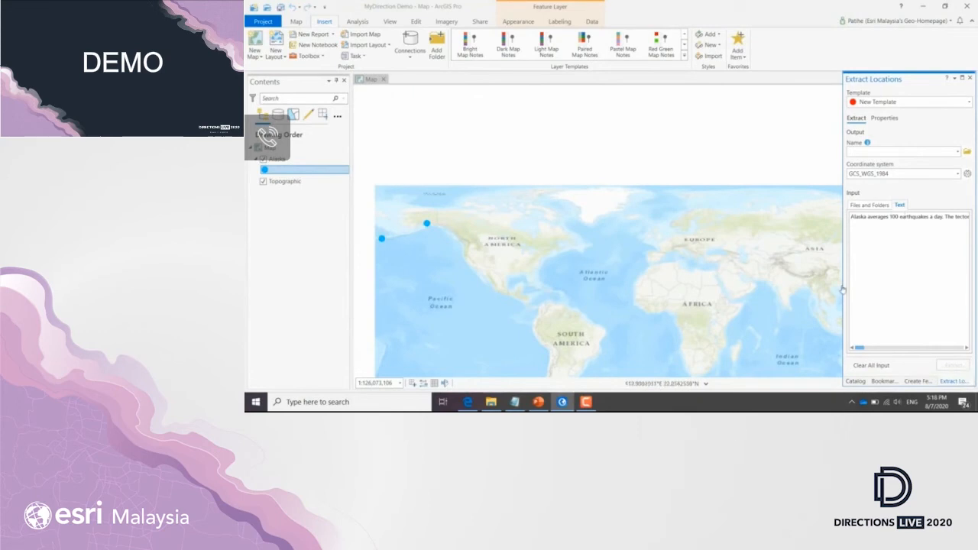
pyautogui.click(871, 366)
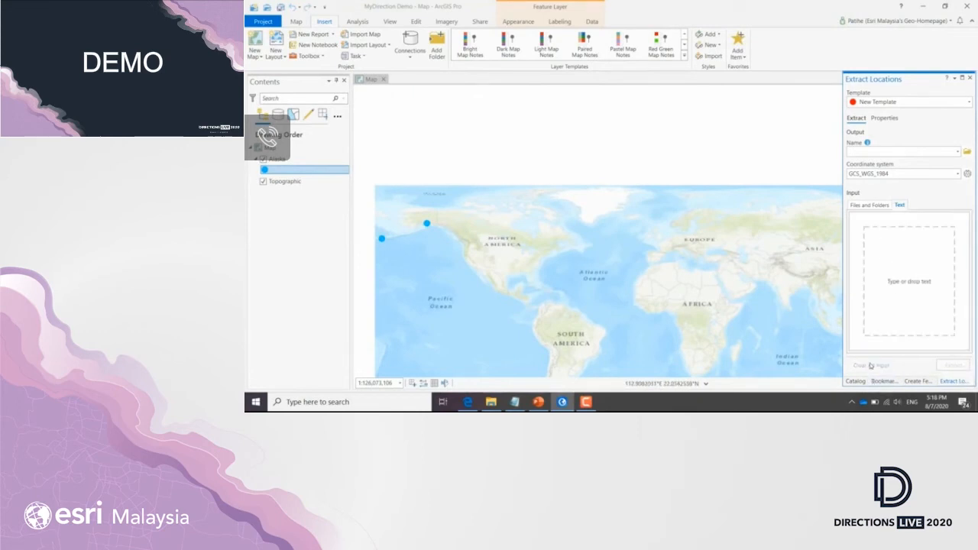
# Name the extraction output Esri Malaysia
pyautogui.click(886, 153)
pyautogui.write('Esri Malaysia')
pyautogui.press('BackSpace')
pyautogui.press('BackSpace')
pyautogui.press('BackSpace')
pyautogui.press('BackSpace')
pyautogui.press('BackSpace')
pyautogui.press('BackSpace')
pyautogui.press('BackSpace')
pyautogui.write('alaysia')
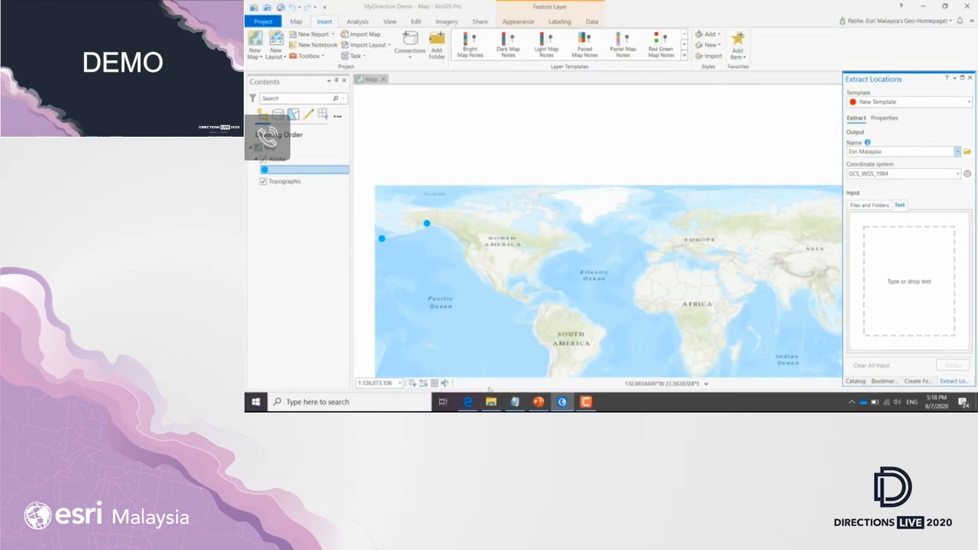
# Paste the copied Notepad travel text as the extraction input and extract its locations
pyautogui.click(515, 403)
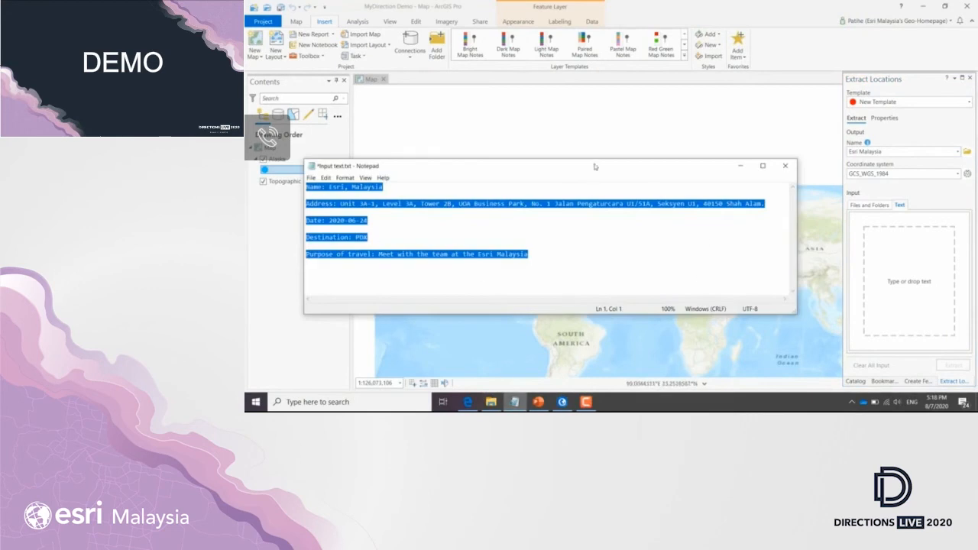
pyautogui.click(905, 254)
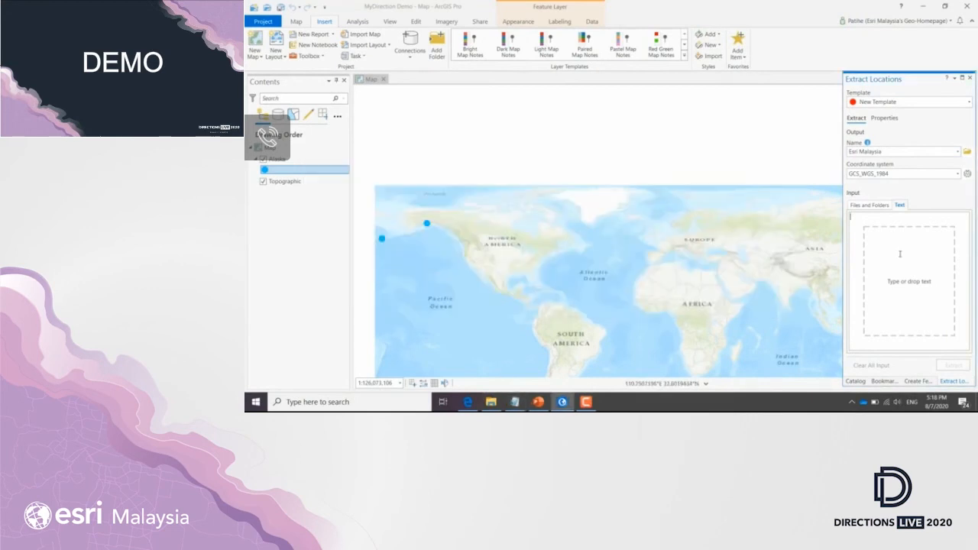
pyautogui.hotkey('ctrl', 'v')
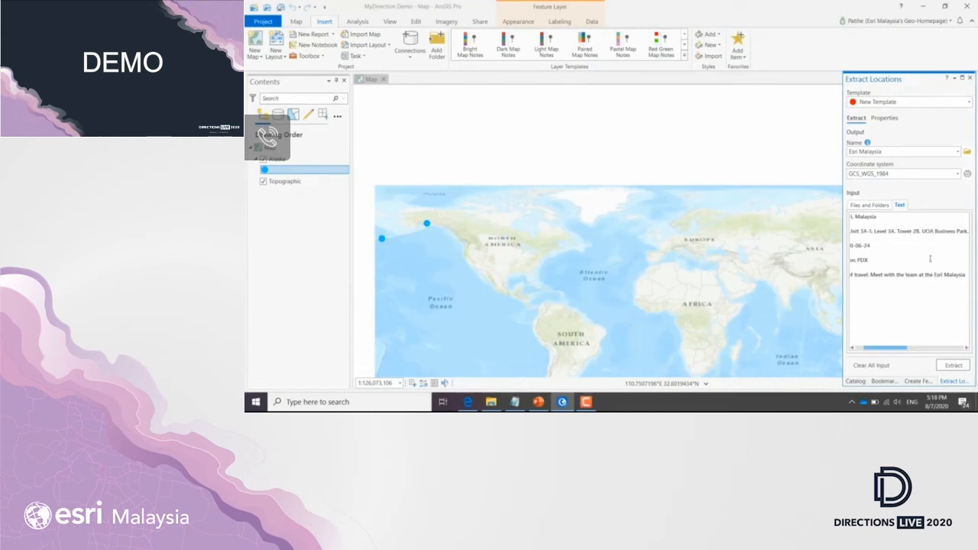
pyautogui.click(955, 366)
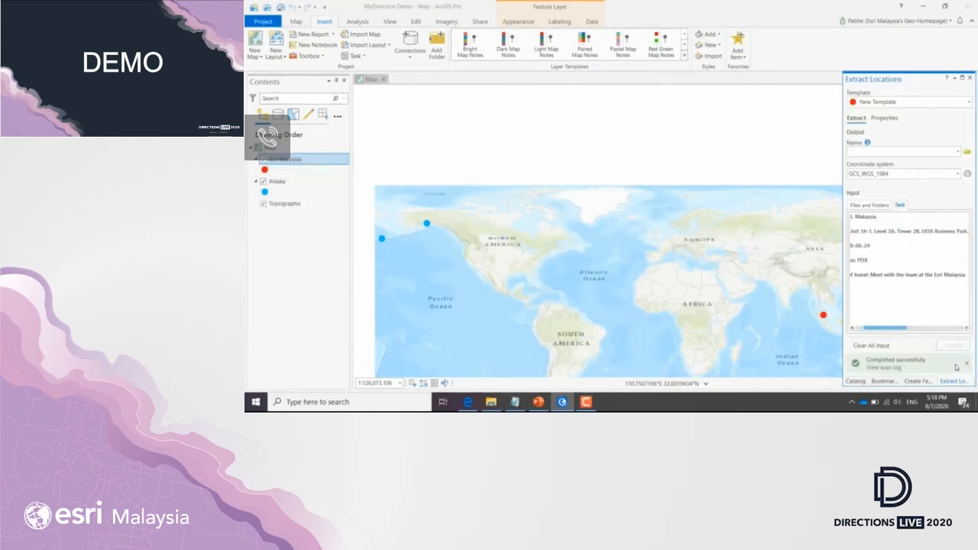
# Zoom to the Esri Malaysia layer, inspect its extracted point's attributes and close the pop-up
pyautogui.rightClick(281, 161)
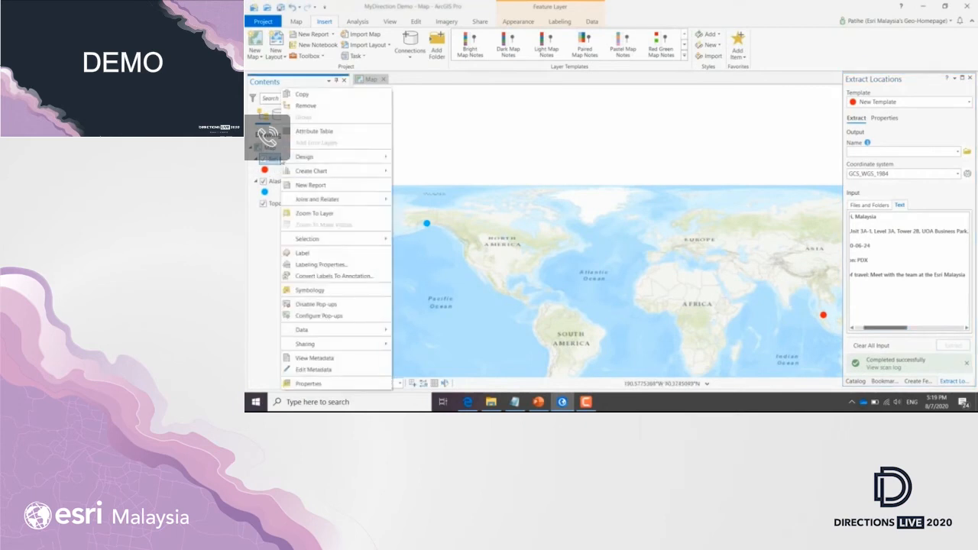
pyautogui.click(317, 214)
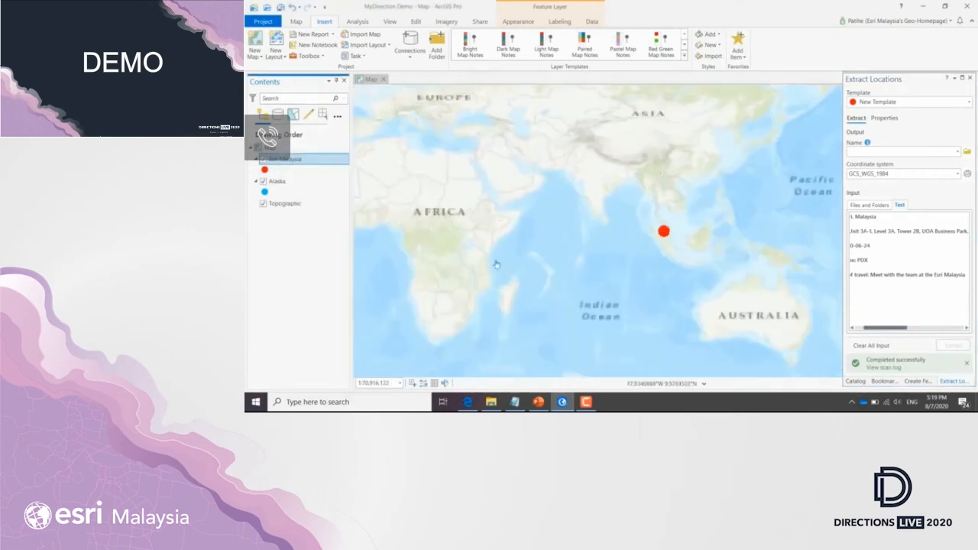
pyautogui.click(664, 231)
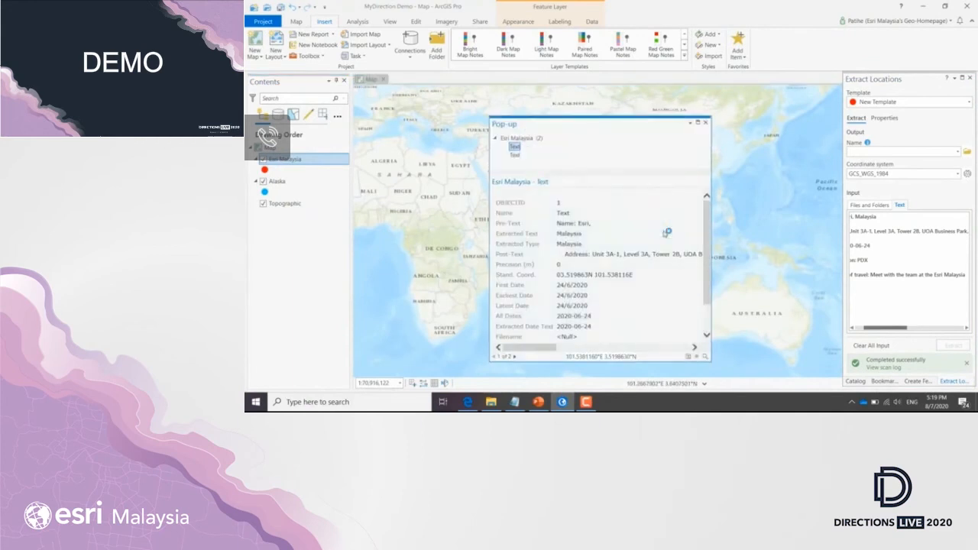
pyautogui.scroll(-1, 615, 256)
pyautogui.scroll(1, 615, 260)
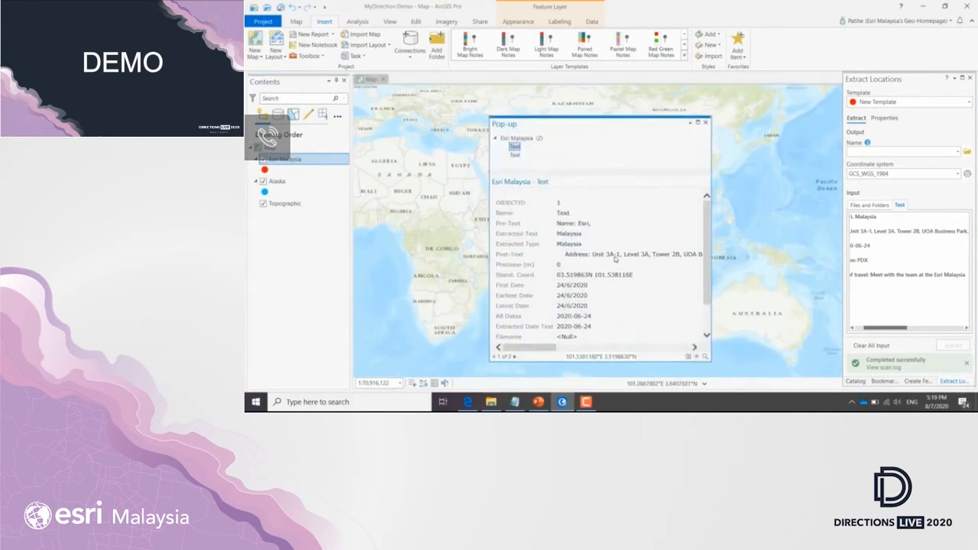
pyautogui.click(706, 123)
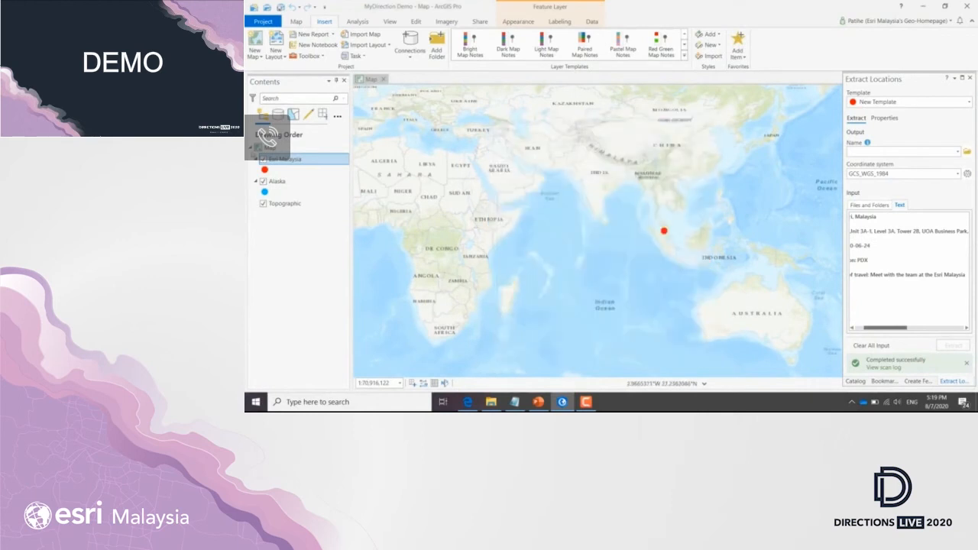
# Recolor the Esri Malaysia layer's point symbol to a violet-blue shade
pyautogui.rightClick(265, 170)
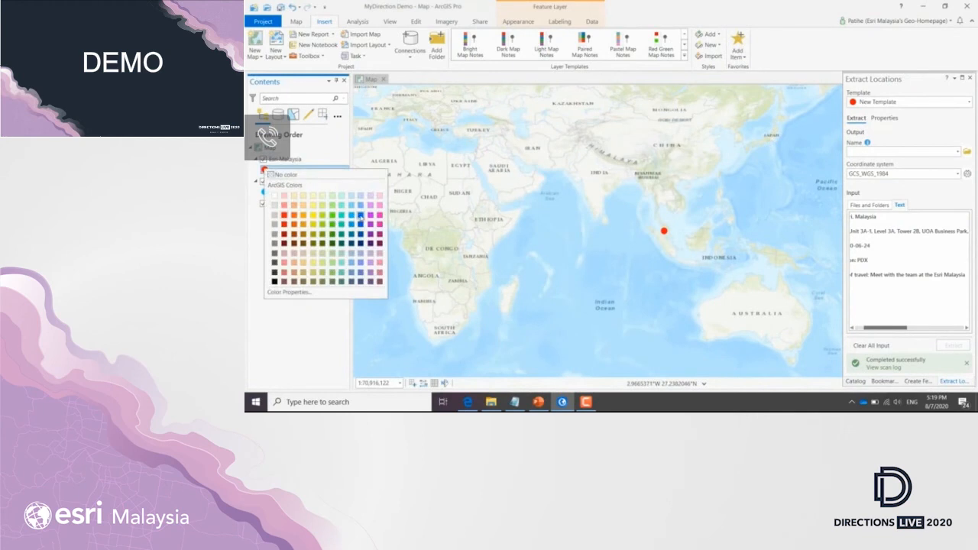
pyautogui.click(360, 265)
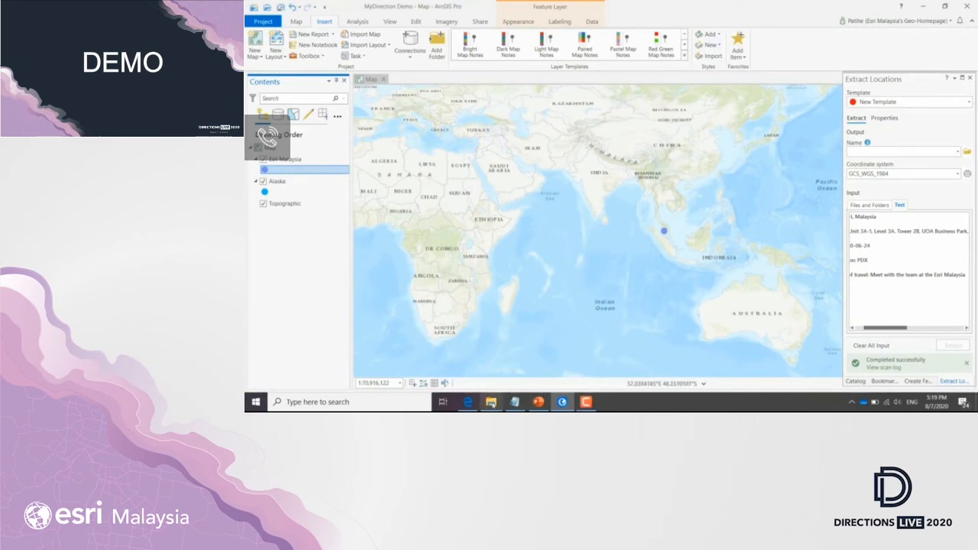
# Open List of Mountains.docx from the To be use folder in Word and examine its mountain entries
pyautogui.click(490, 401)
pyautogui.click(504, 259)
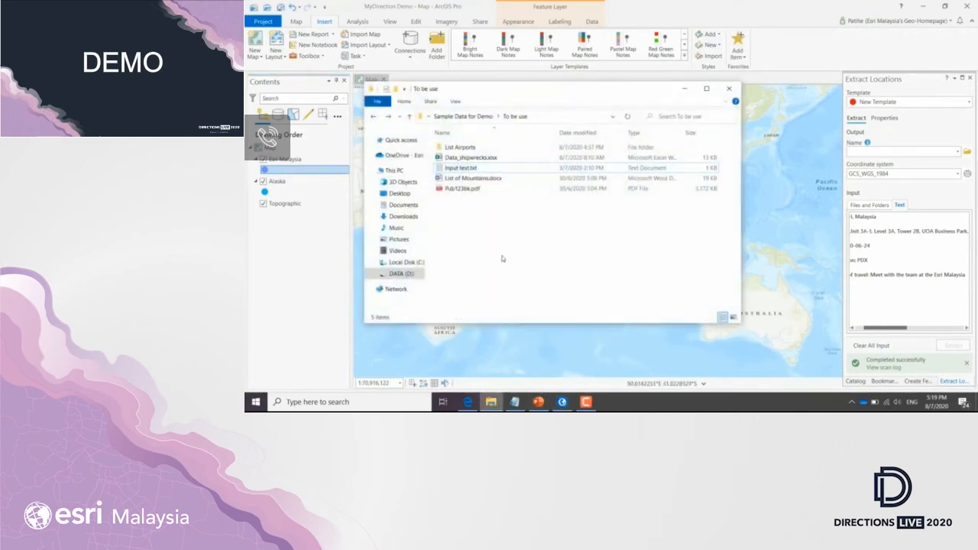
pyautogui.click(460, 181)
pyautogui.doubleClick(460, 180)
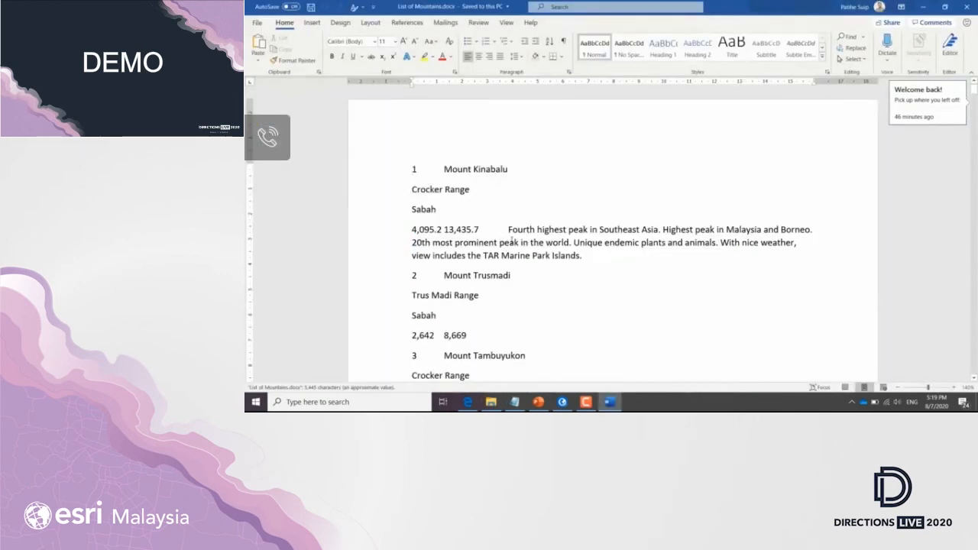
pyautogui.scroll(-1, 511, 242)
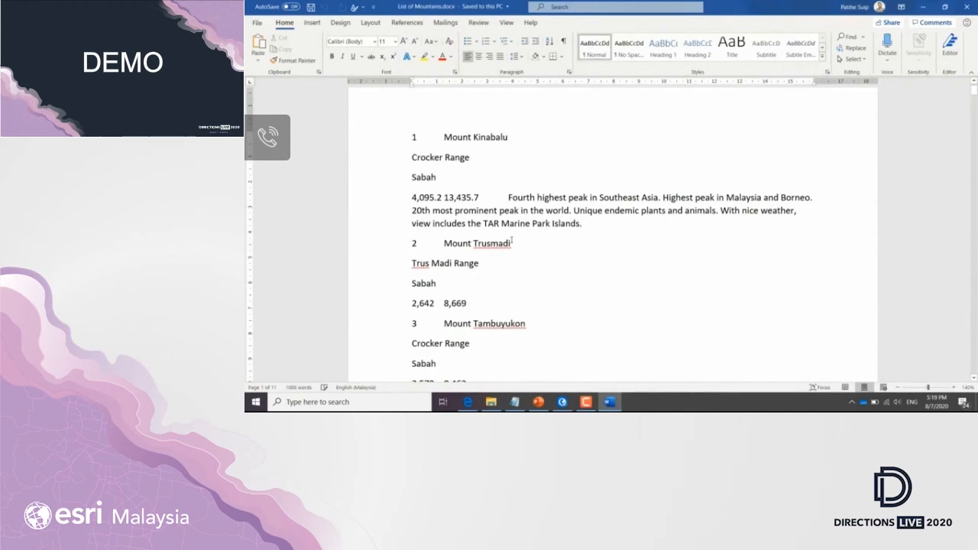
pyautogui.scroll(-1, 512, 242)
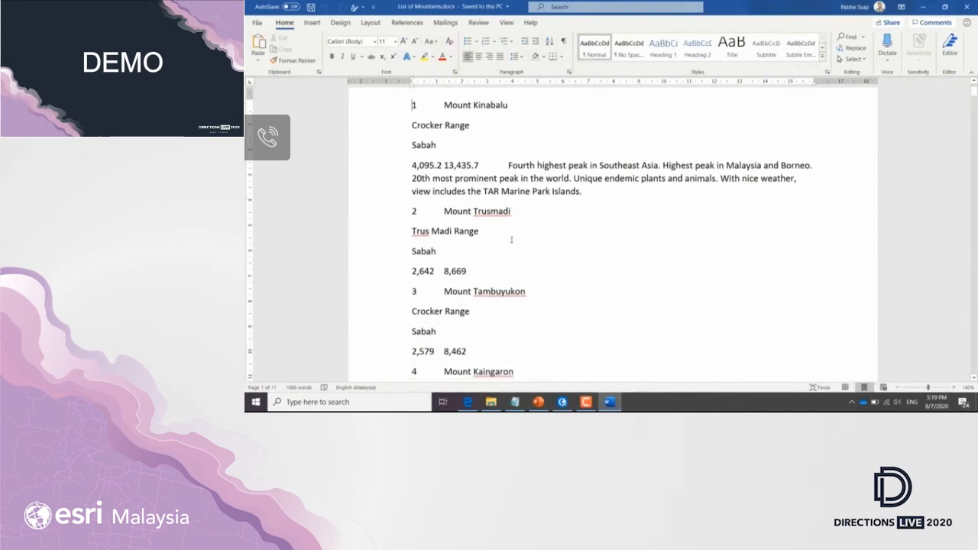
pyautogui.scroll(-1, 511, 240)
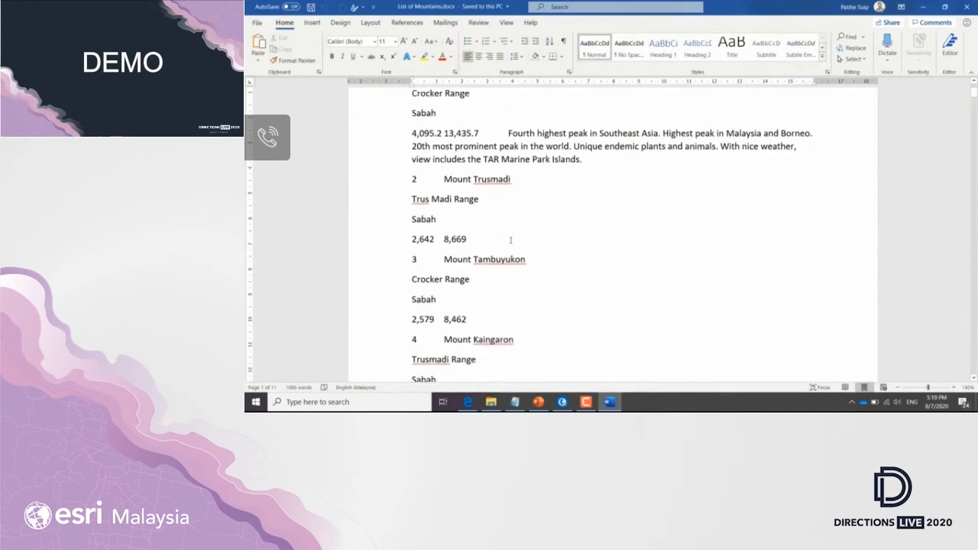
pyautogui.scroll(-1, 511, 240)
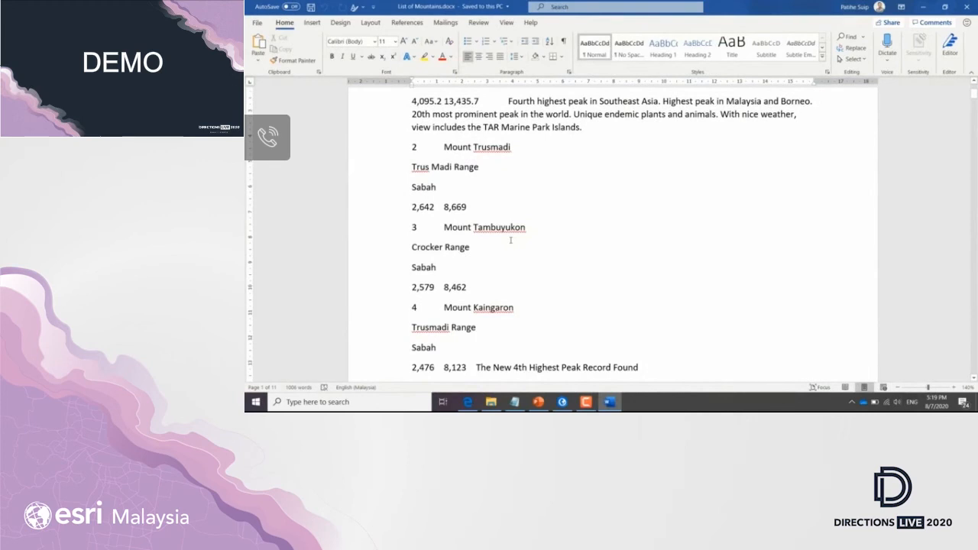
pyautogui.scroll(-3, 510, 244)
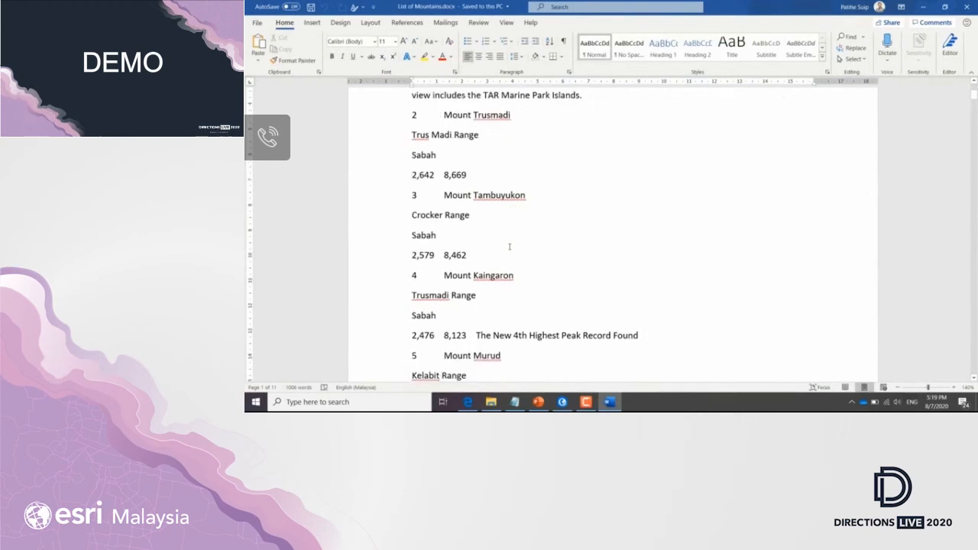
# Read further through the mountain entries in List of Mountains.docx and close the document
pyautogui.scroll(-1, 510, 248)
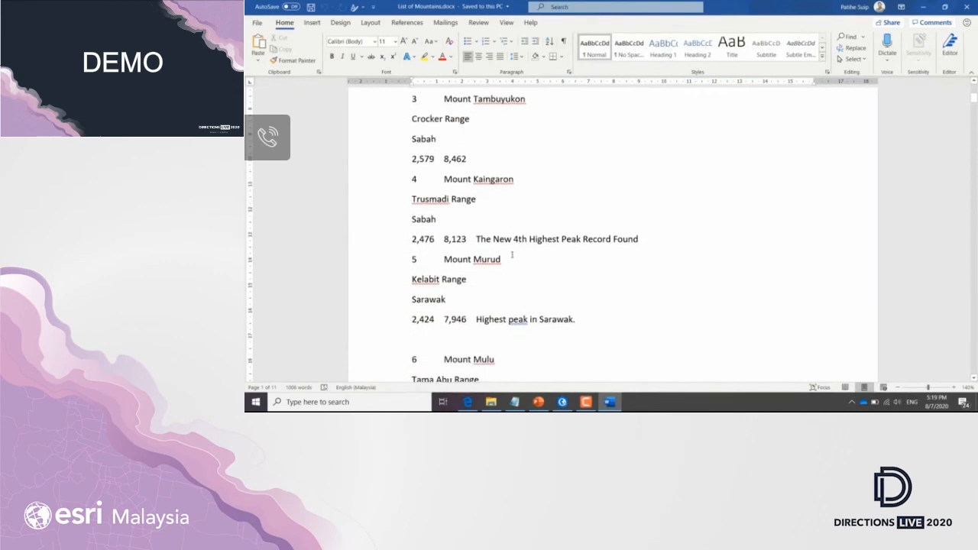
pyautogui.scroll(-1, 512, 254)
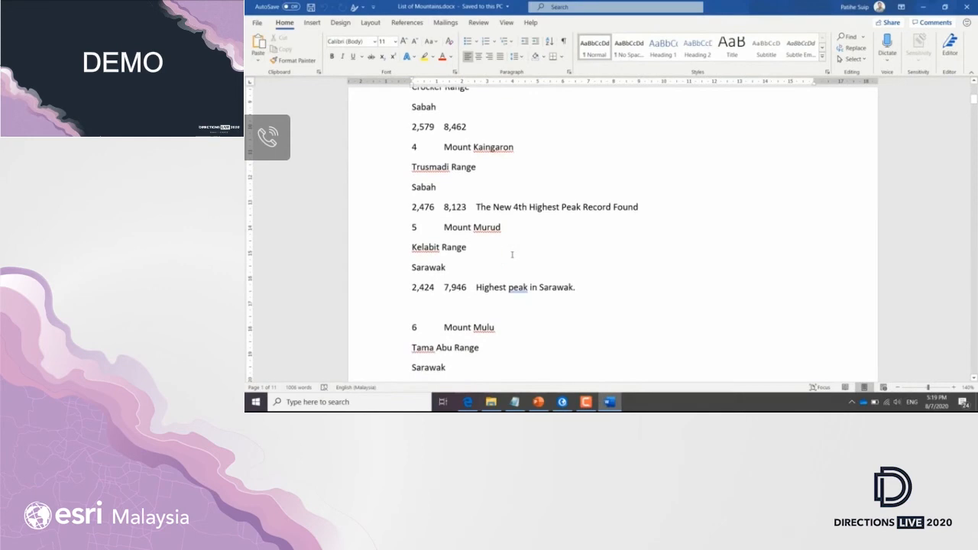
pyautogui.click(966, 7)
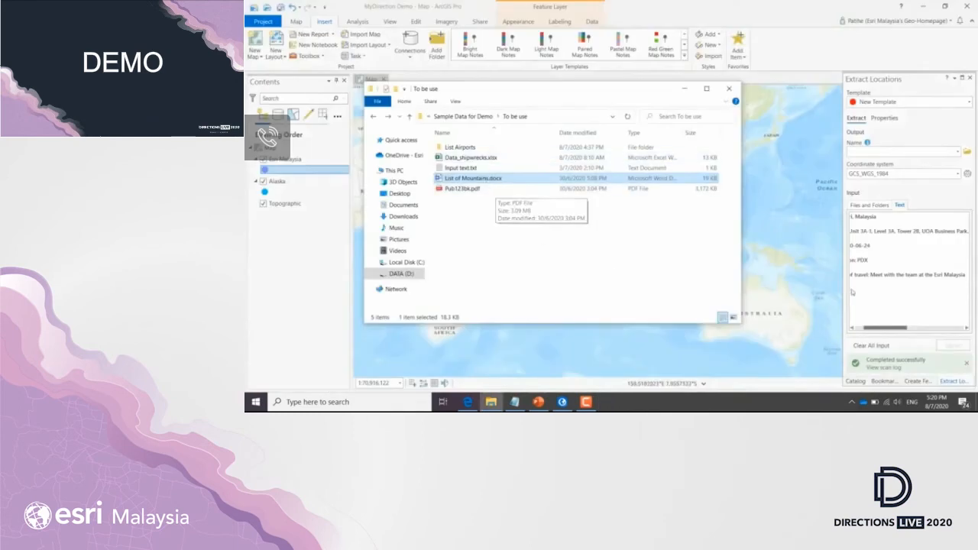
# Dismiss the finished extraction's notice, clear the old text input and switch Extract Locations to files and folders input
pyautogui.click(923, 287)
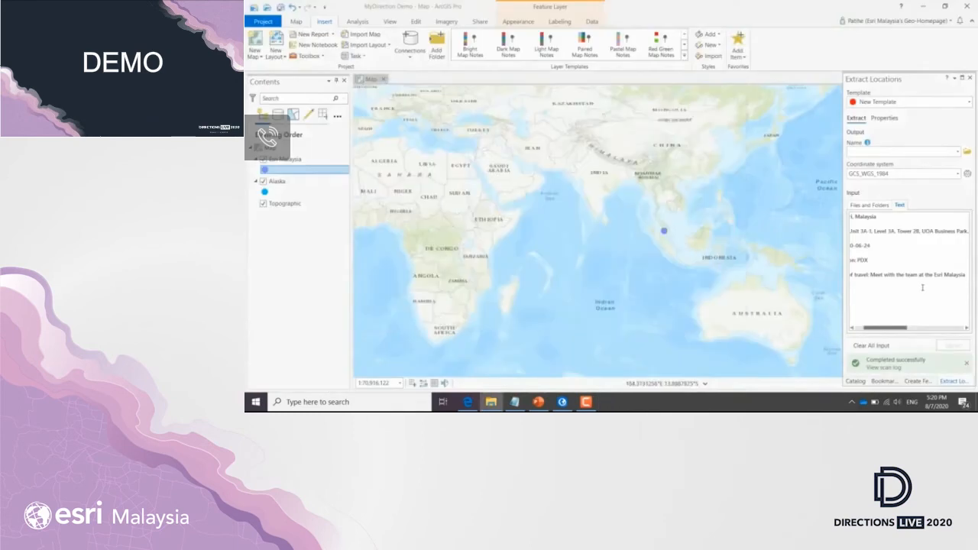
pyautogui.click(966, 364)
pyautogui.click(871, 366)
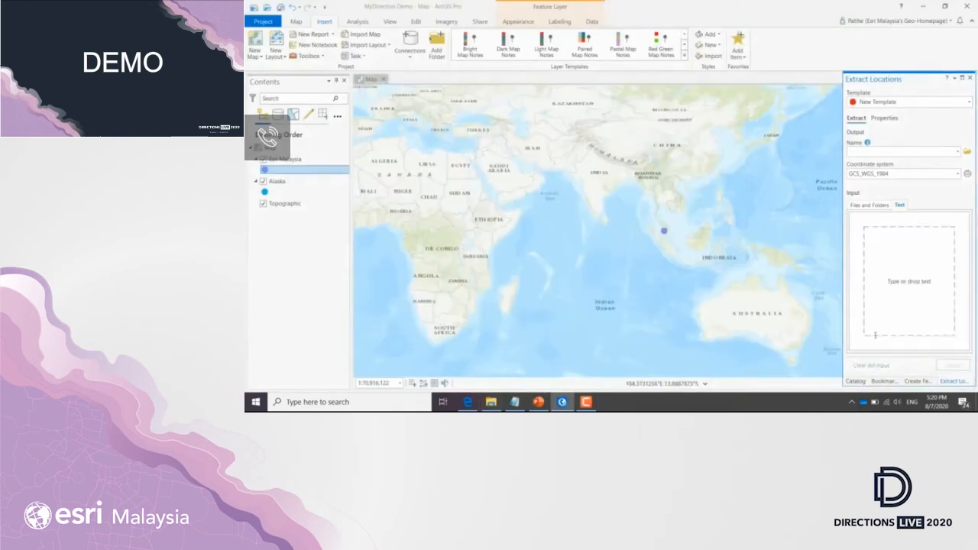
pyautogui.click(864, 207)
# Name the extraction's output layer Mountain In Malaysia
pyautogui.click(864, 151)
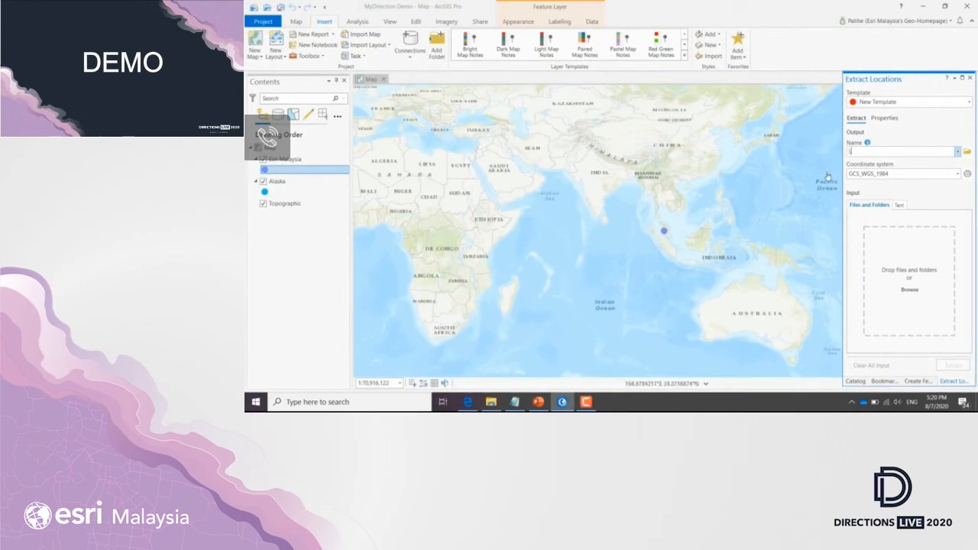
pyautogui.write('c of M')
pyautogui.press('BackSpace')
pyautogui.press('BackSpace')
pyautogui.press('BackSpace')
pyautogui.press('BackSpace')
pyautogui.press('BackSpace')
pyautogui.press('BackSpace')
pyautogui.press('BackSpace')
pyautogui.write('la')
# Add List of Mountains.docx from the To be use folder as the input file and extract its locations
pyautogui.click(490, 405)
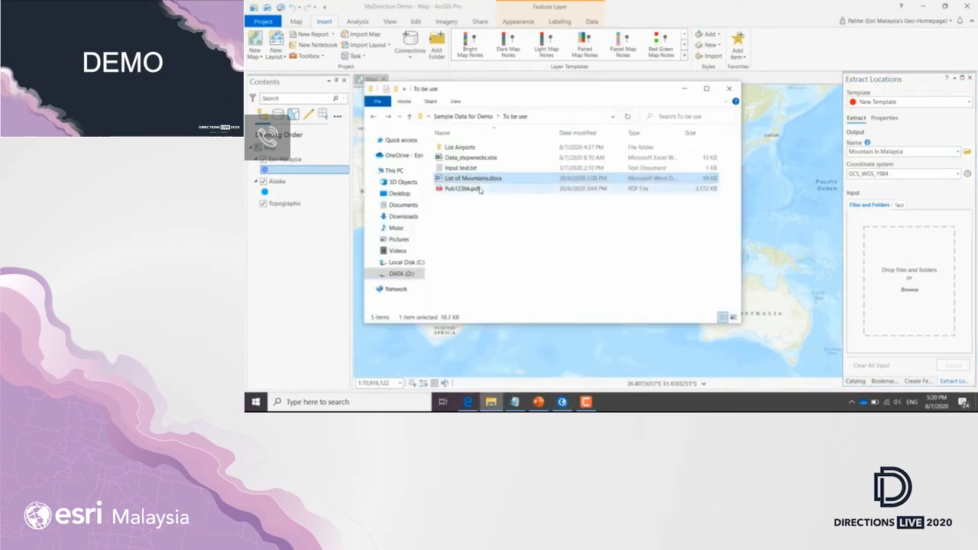
pyautogui.moveTo(480, 180); pyautogui.dragTo(922, 273)
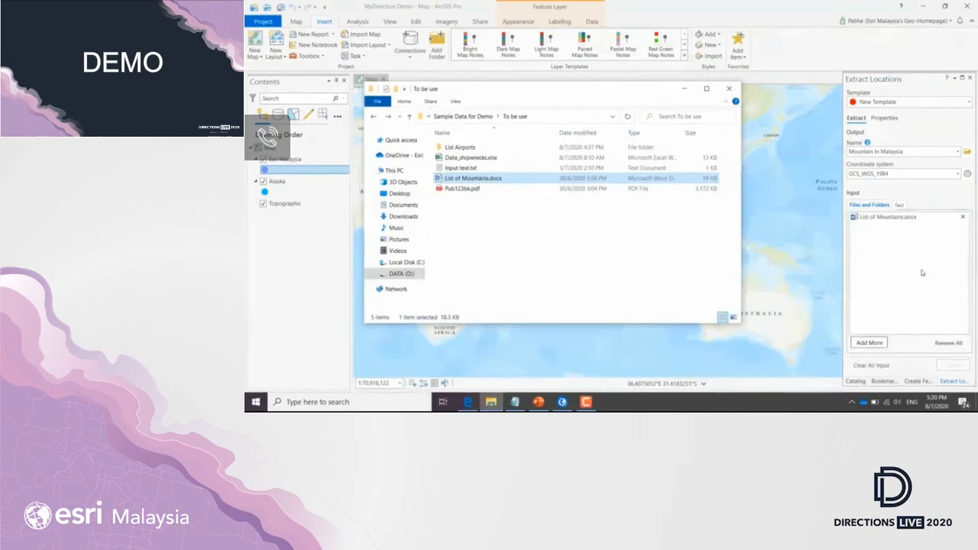
pyautogui.click(687, 88)
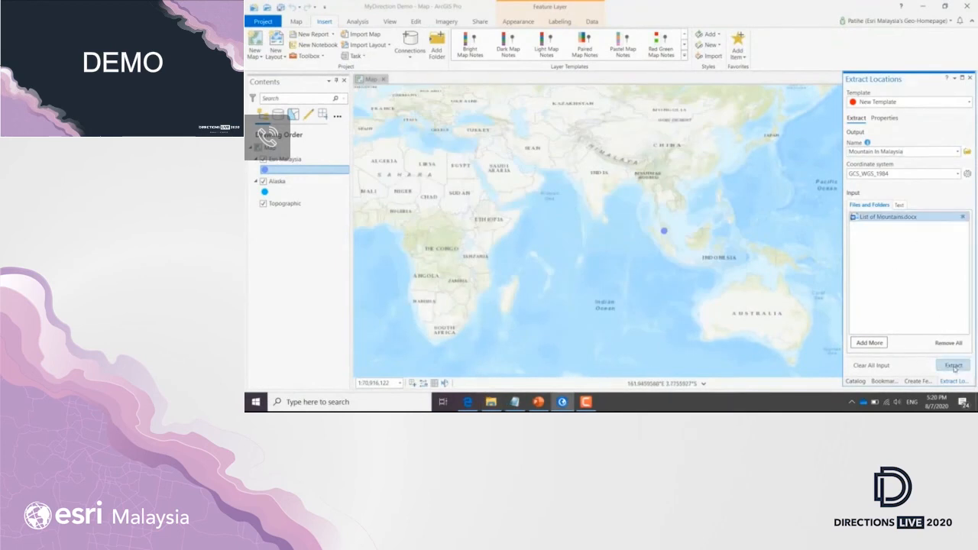
pyautogui.click(954, 366)
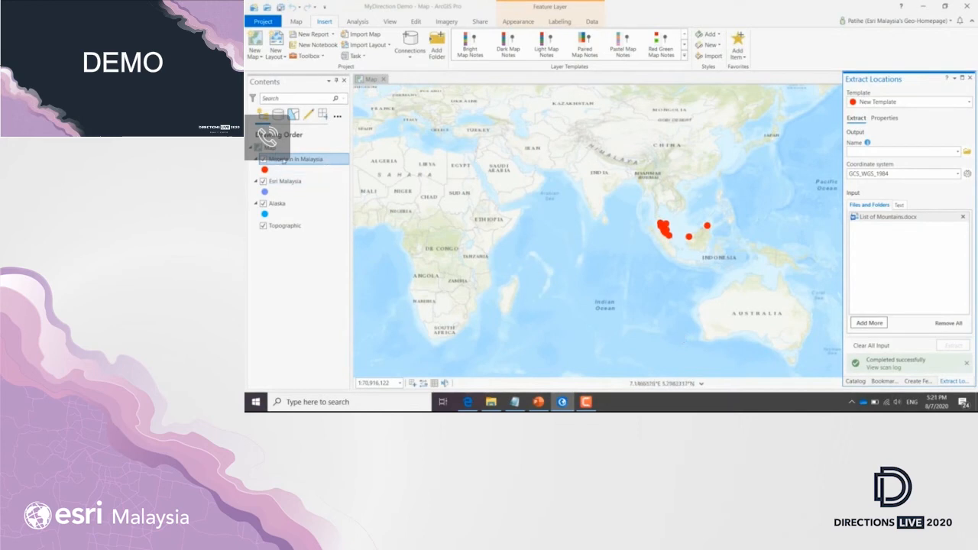
# Zoom to the Mountain In Malaysia layer, inspect the attributes of the point southeast of Kuala Lumpur and close the pop-up
pyautogui.rightClick(284, 161)
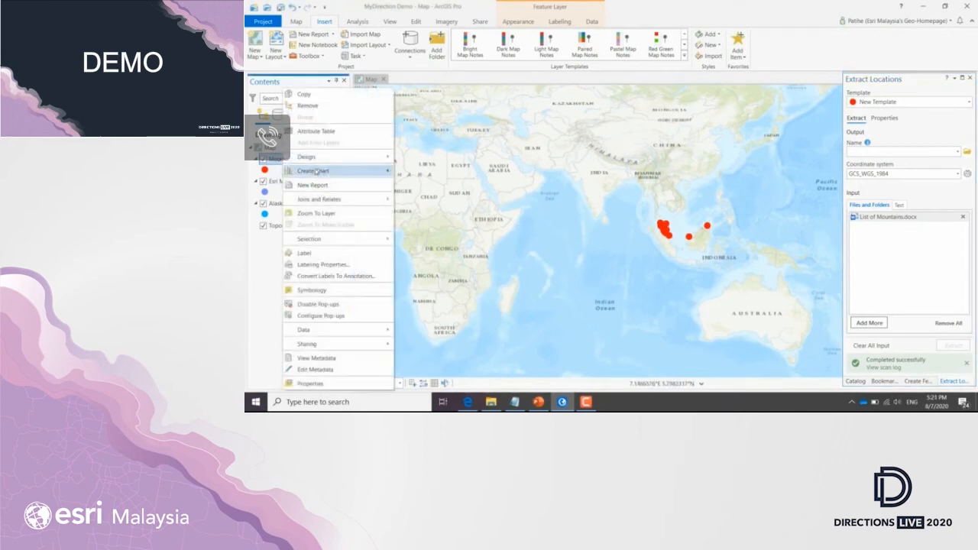
pyautogui.click(316, 214)
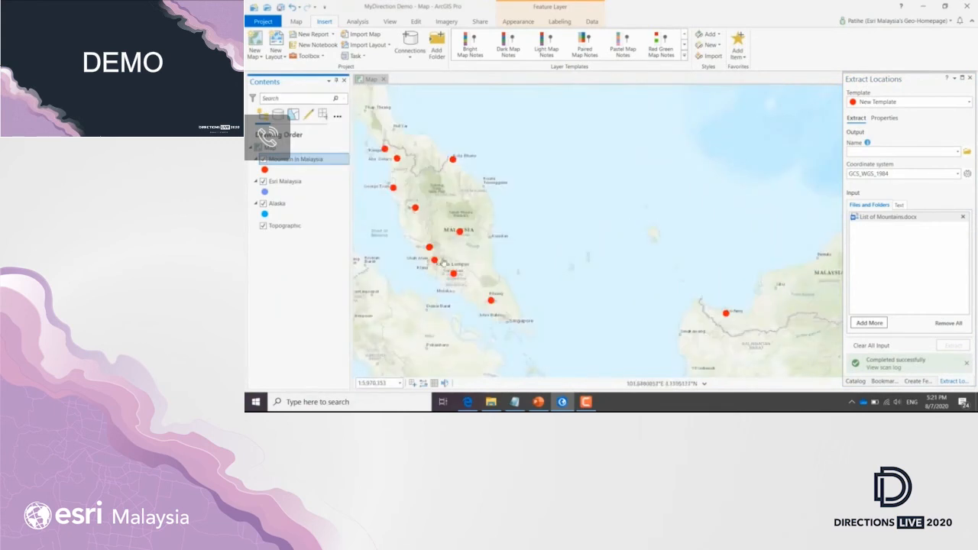
pyautogui.click(453, 275)
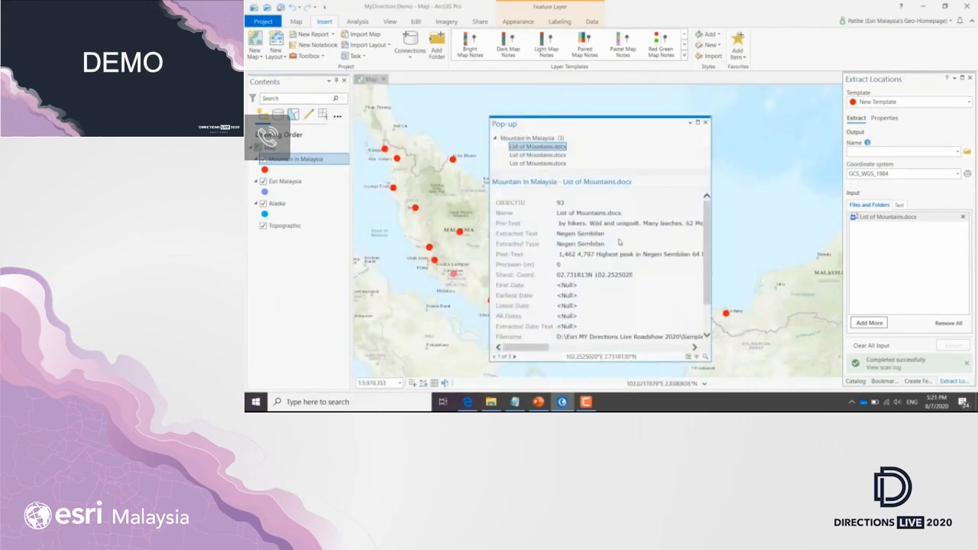
pyautogui.scroll(-2, 619, 243)
pyautogui.scroll(2, 619, 243)
pyautogui.scroll(-2, 610, 268)
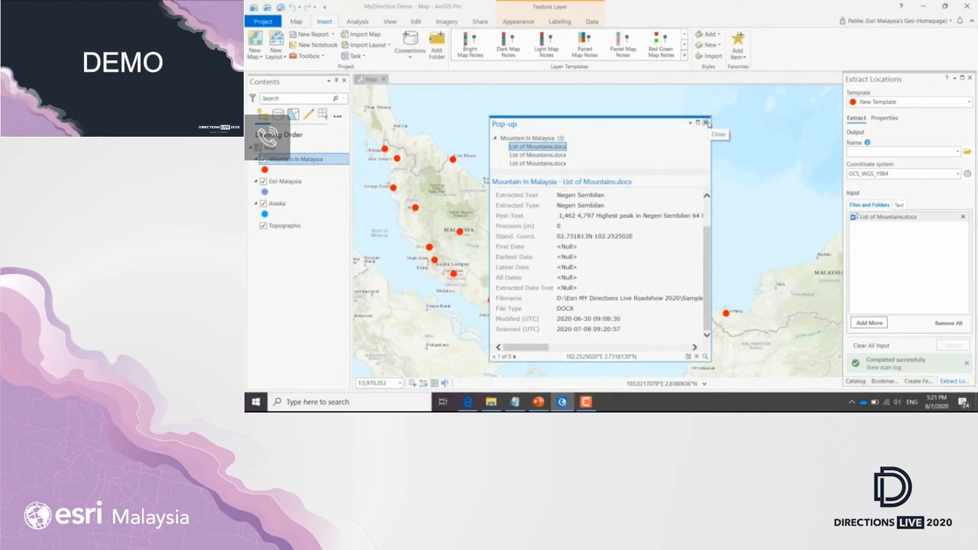
pyautogui.click(707, 122)
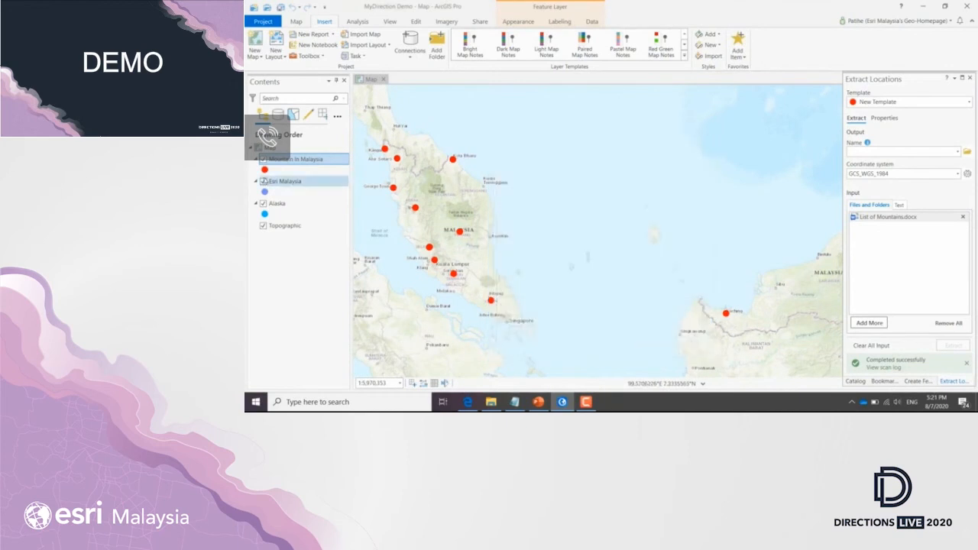
# Recolor the Mountain In Malaysia layer's point symbol to yellow
pyautogui.rightClick(265, 169)
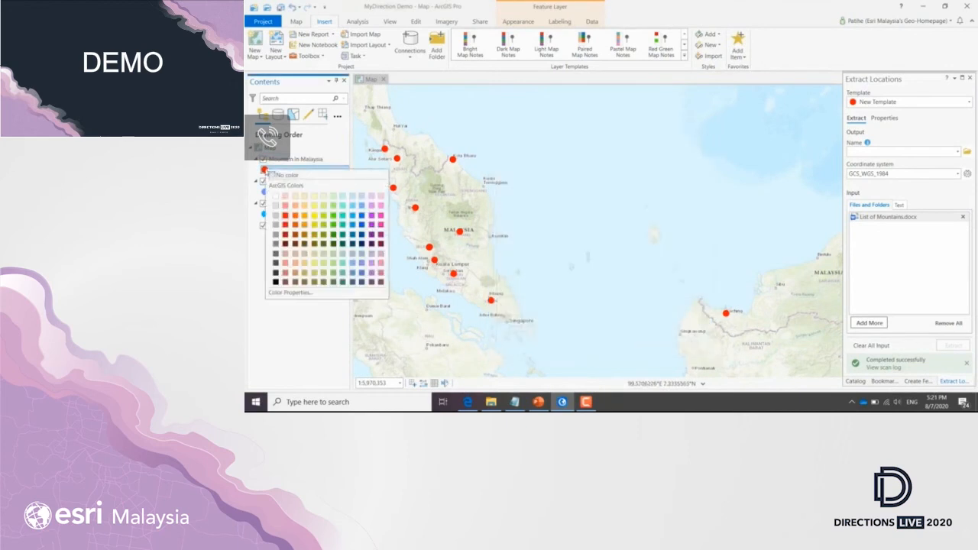
pyautogui.click(314, 216)
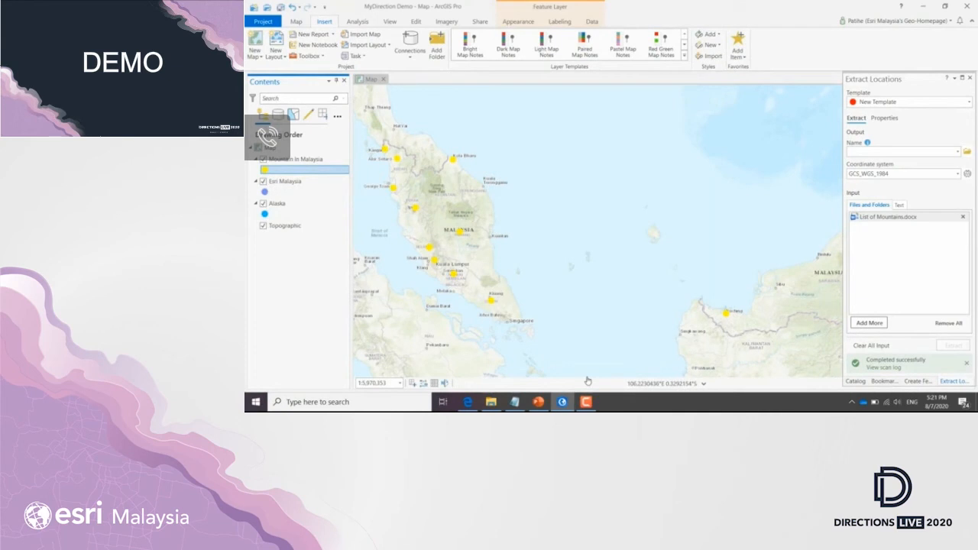
# Open Data_shipwrecks.xlsx from the To be use folder in Excel, examine its shipwreck notes and coordinates, and close the workbook
pyautogui.click(492, 402)
pyautogui.click(517, 243)
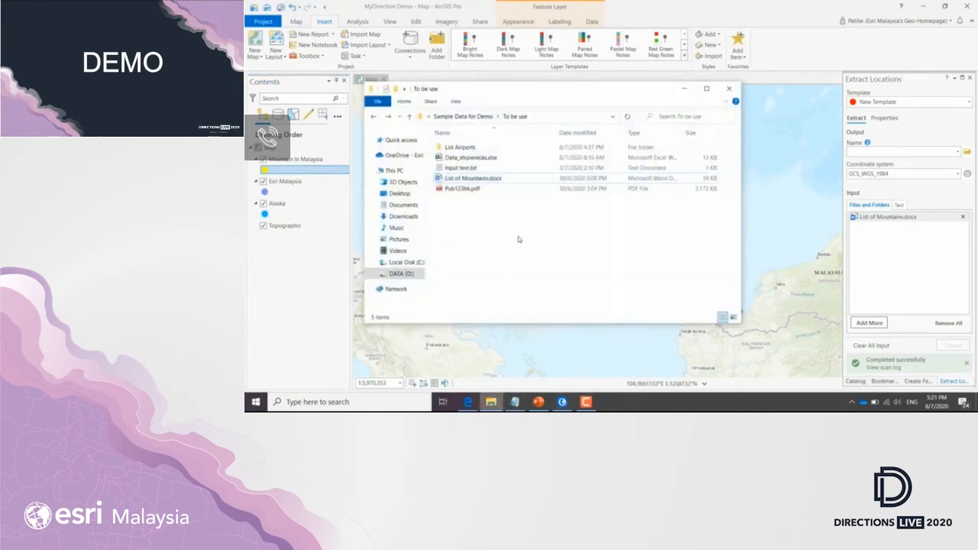
pyautogui.click(476, 159)
pyautogui.doubleClick(476, 158)
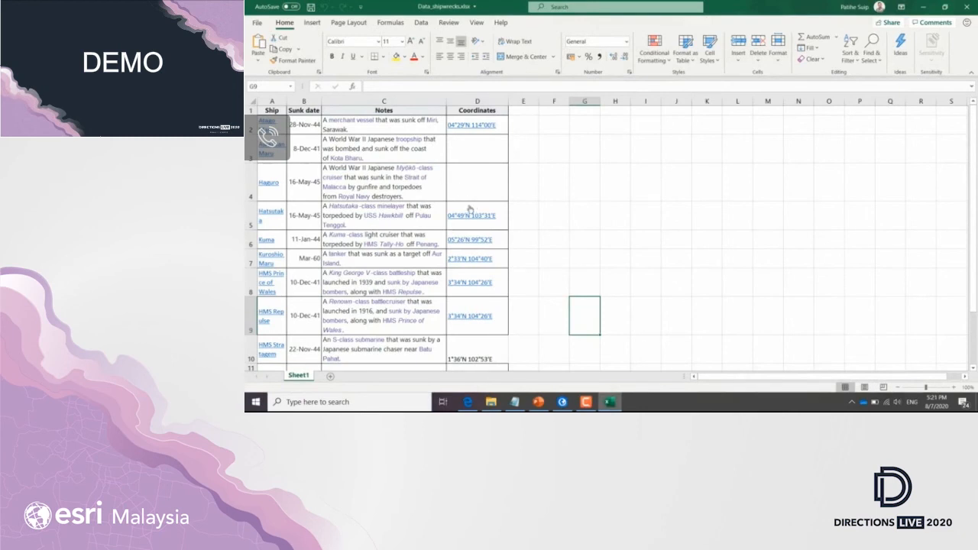
pyautogui.scroll(-2, 466, 210)
pyautogui.scroll(-2, 467, 211)
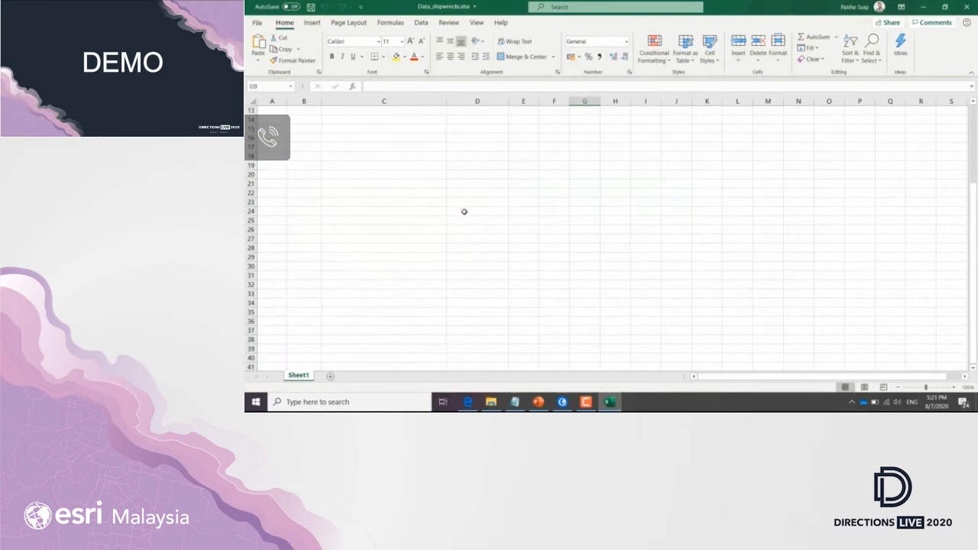
pyautogui.scroll(-3, 464, 211)
pyautogui.scroll(-1, 463, 213)
pyautogui.scroll(-1, 462, 214)
pyautogui.scroll(-1, 462, 213)
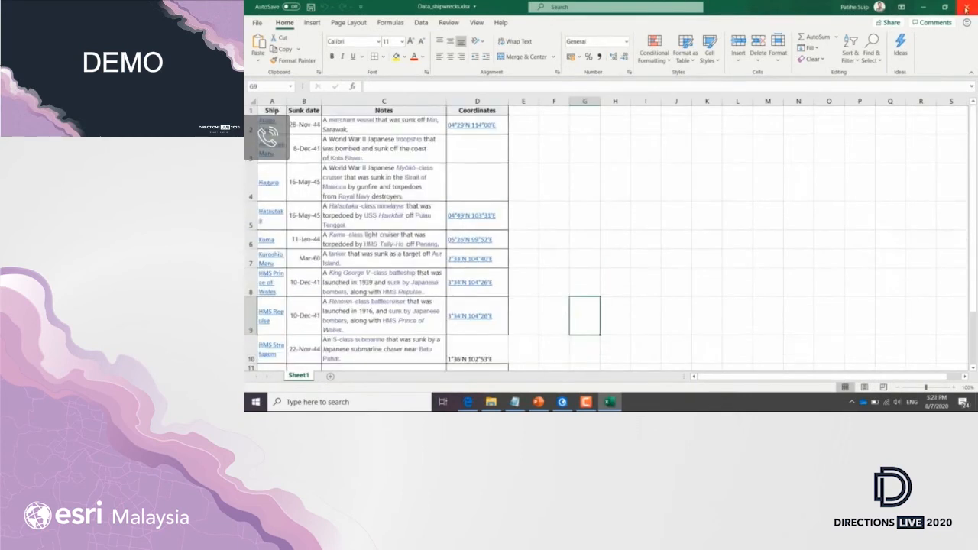
pyautogui.click(965, 6)
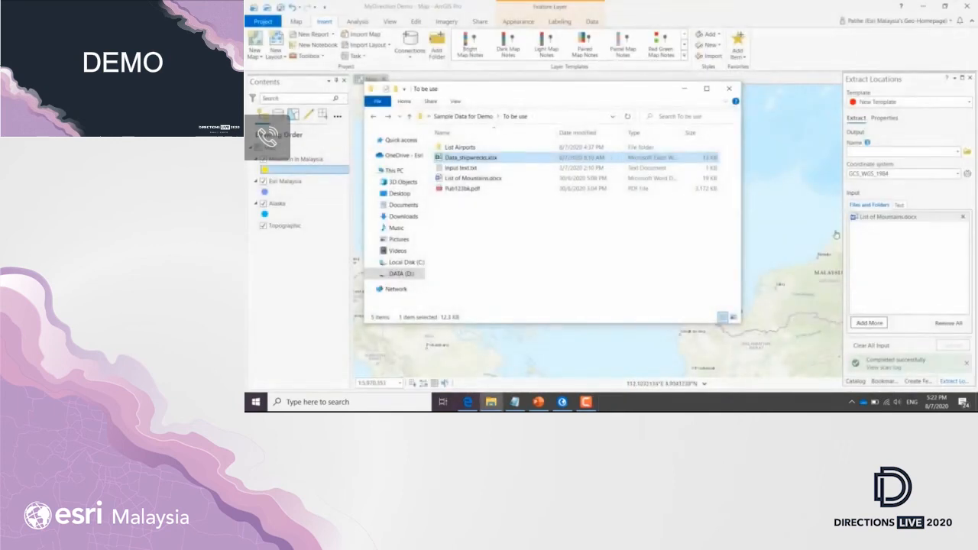
# Clear the previous input file in Extract Locations and name the new output layer Shipwreck in Malaysia
pyautogui.click(917, 239)
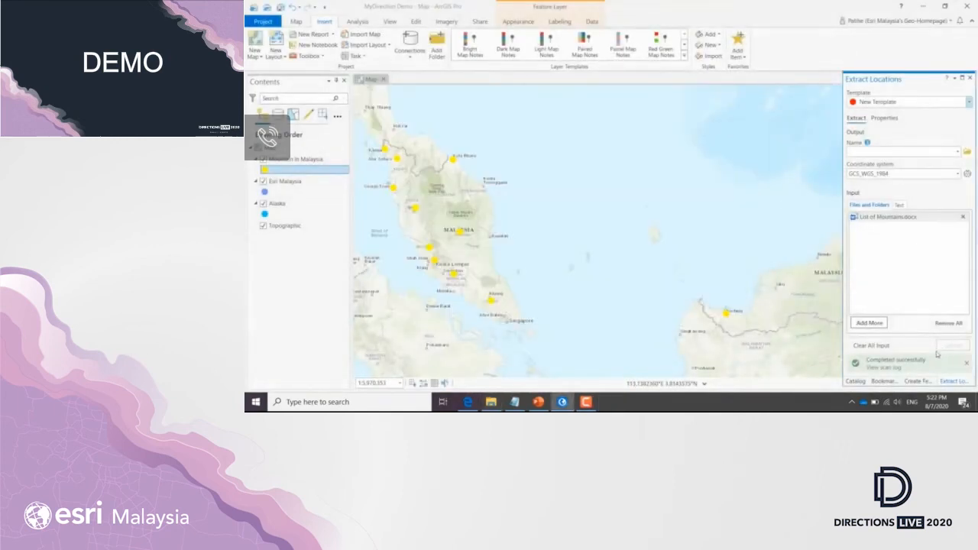
pyautogui.click(966, 366)
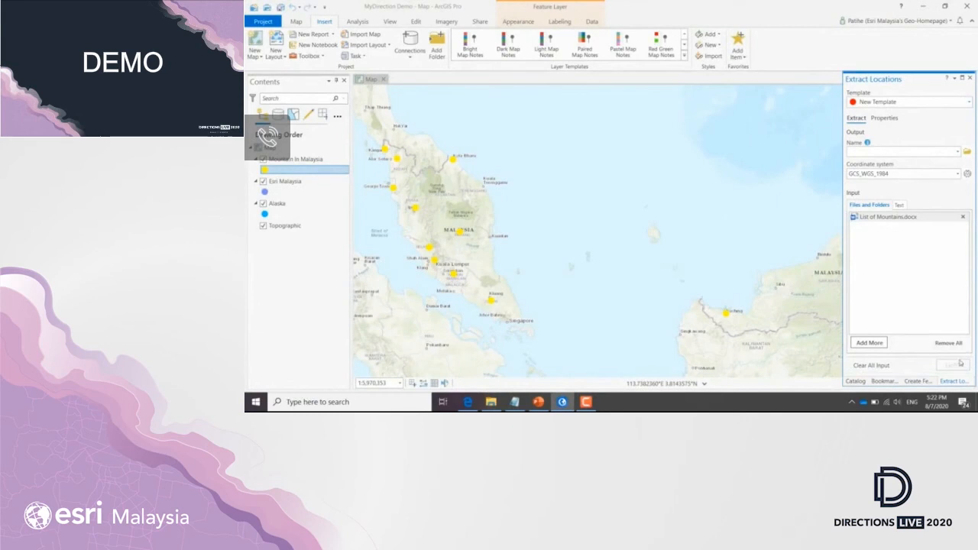
pyautogui.click(882, 366)
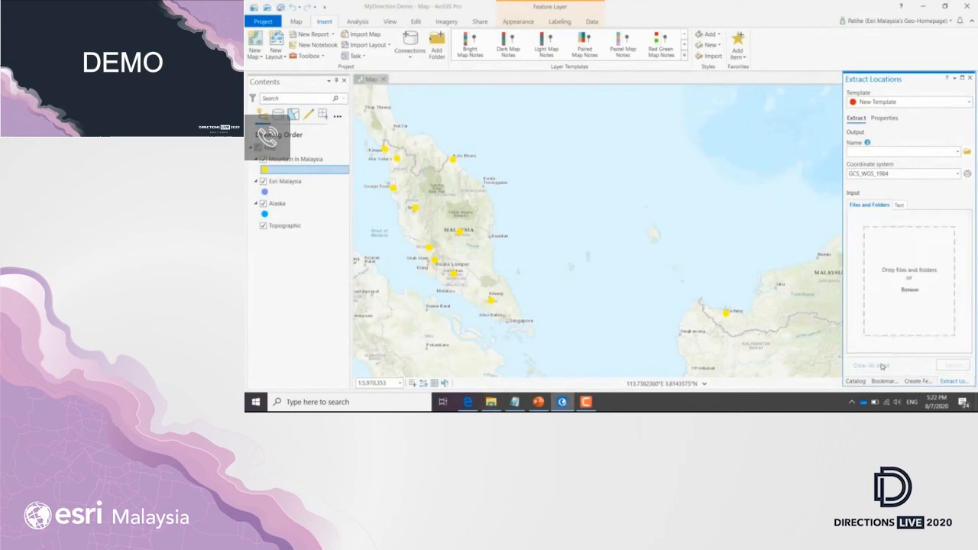
pyautogui.click(861, 150)
pyautogui.write('Shipwreck in Malaysia')
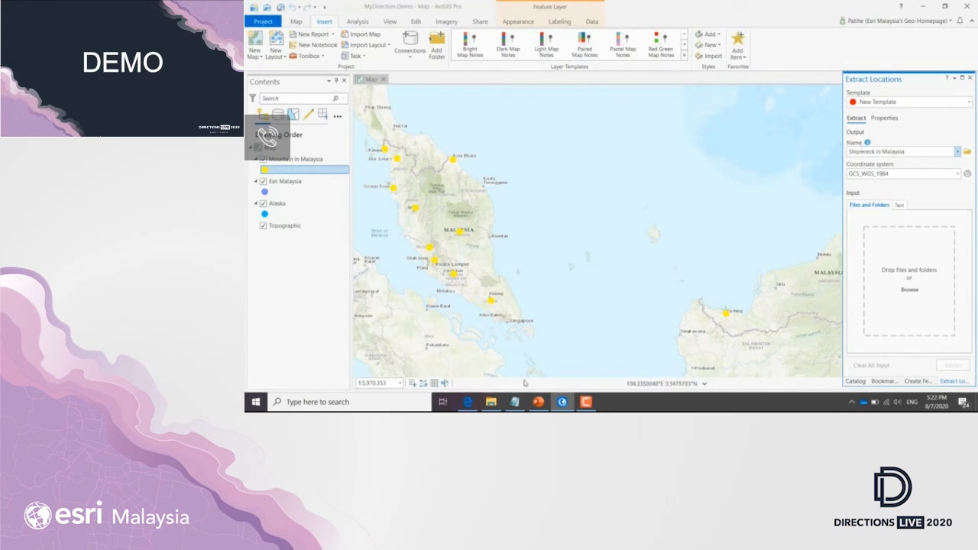
# Add Data_shipwrecks.xlsx from the To be use folder as the input file and extract its locations
pyautogui.click(492, 403)
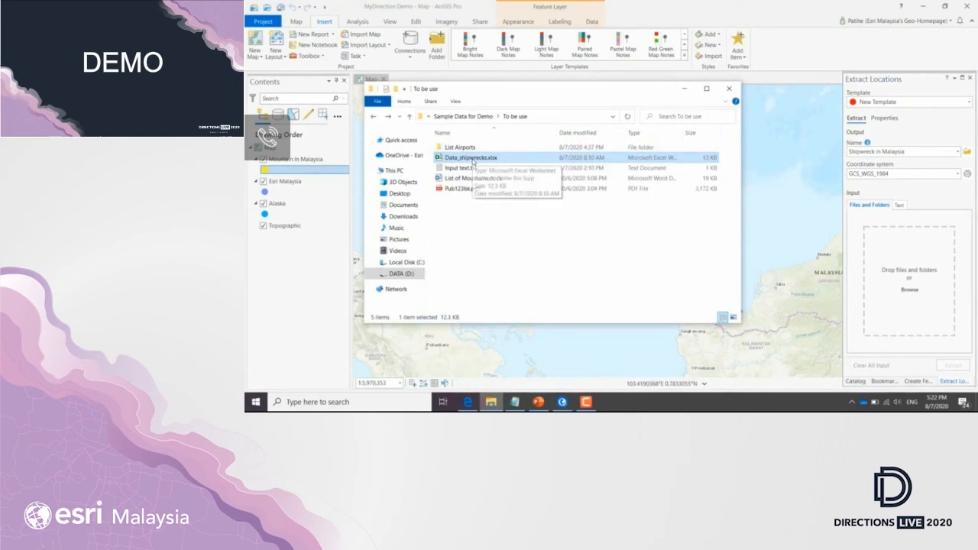
pyautogui.moveTo(474, 162); pyautogui.dragTo(919, 259)
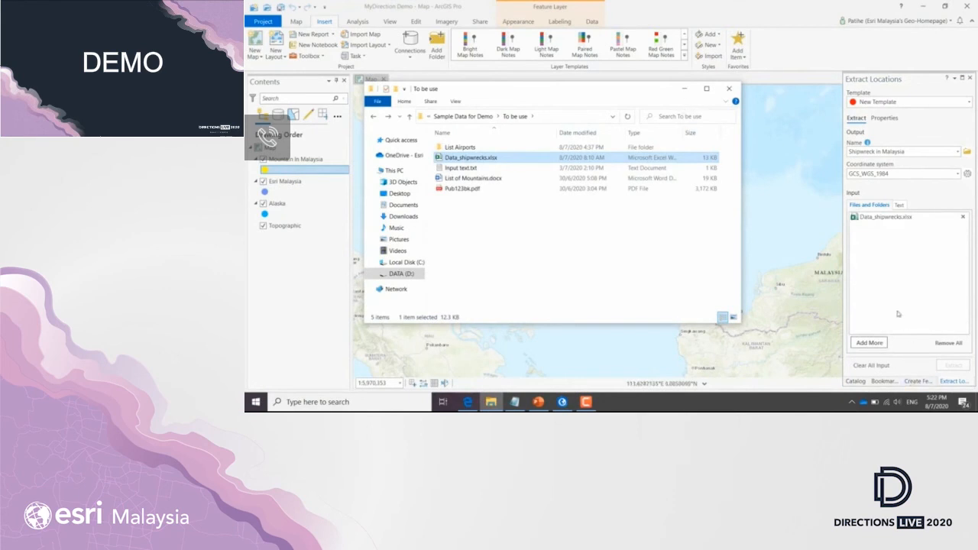
pyautogui.click(901, 280)
pyautogui.click(884, 218)
pyautogui.click(954, 366)
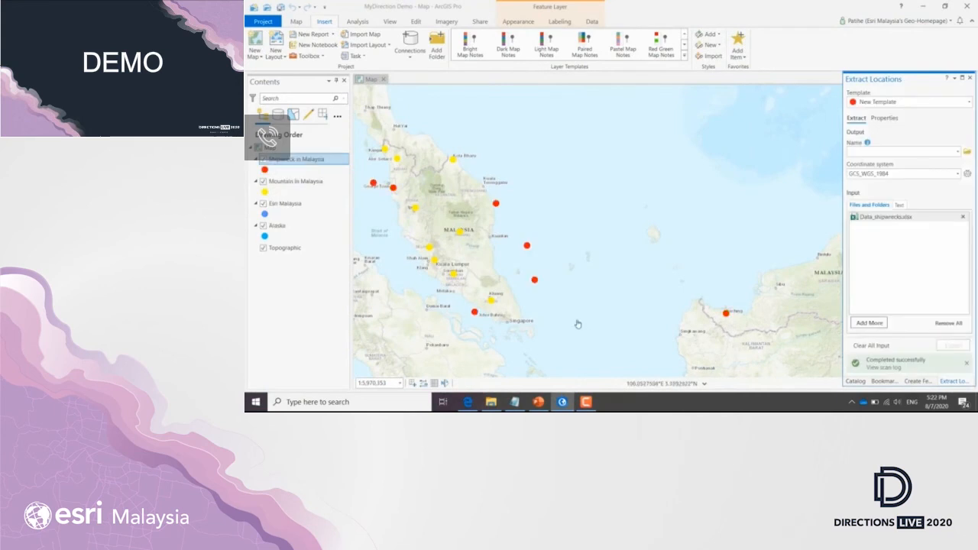
# Inspect the attributes of the southernmost shipwreck point off the peninsula's east coast and close the pop-up
pyautogui.click(535, 282)
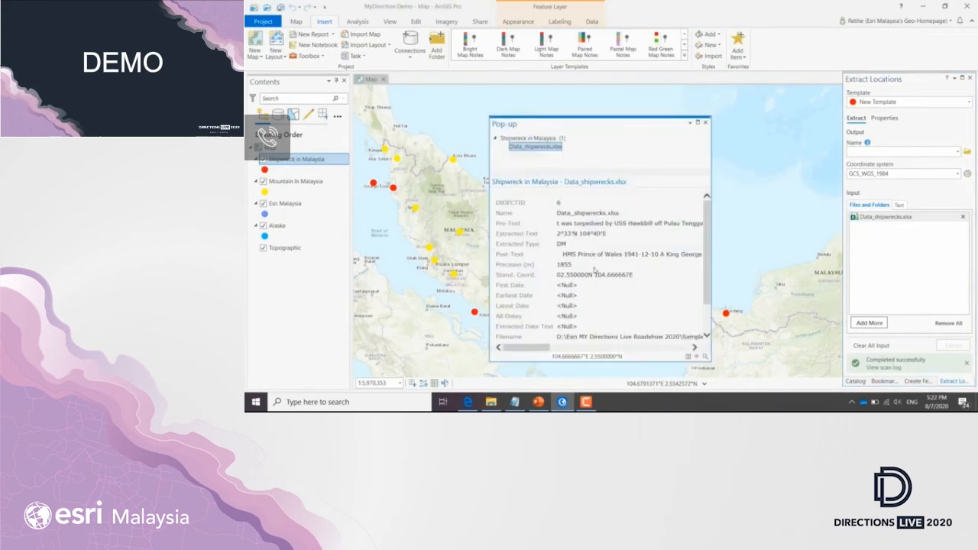
pyautogui.scroll(-2, 594, 269)
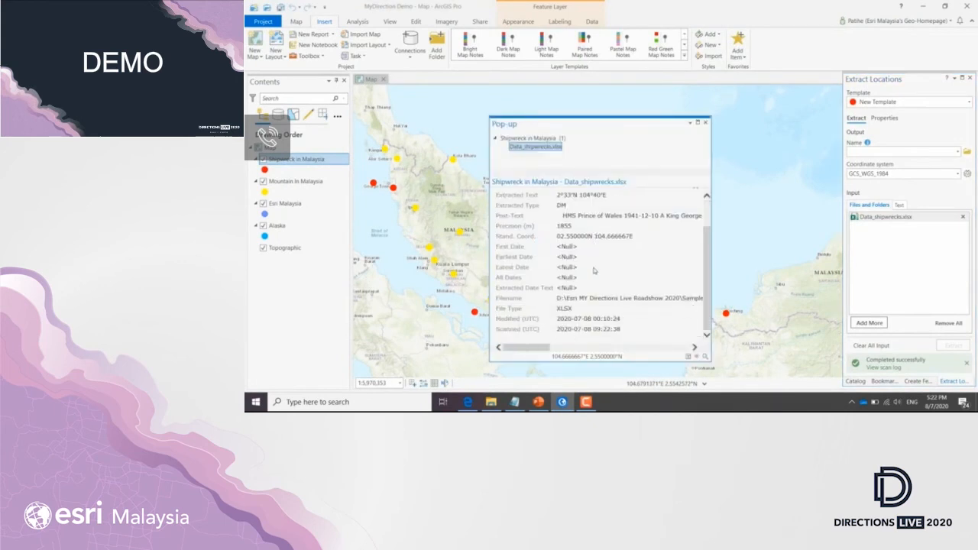
pyautogui.scroll(2, 592, 275)
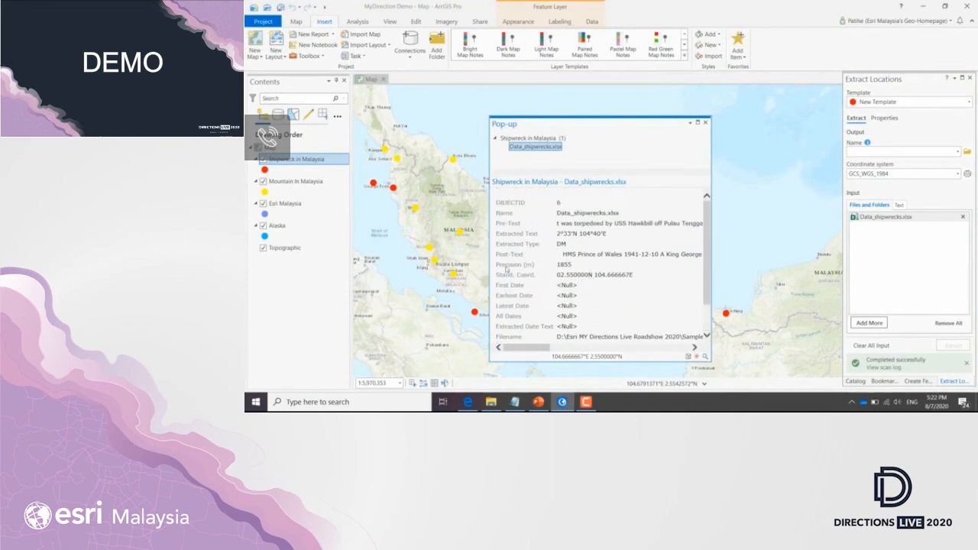
pyautogui.click(707, 124)
# Recolor the Shipwreck in Malaysia layer's point symbol to orange
pyautogui.rightClick(265, 171)
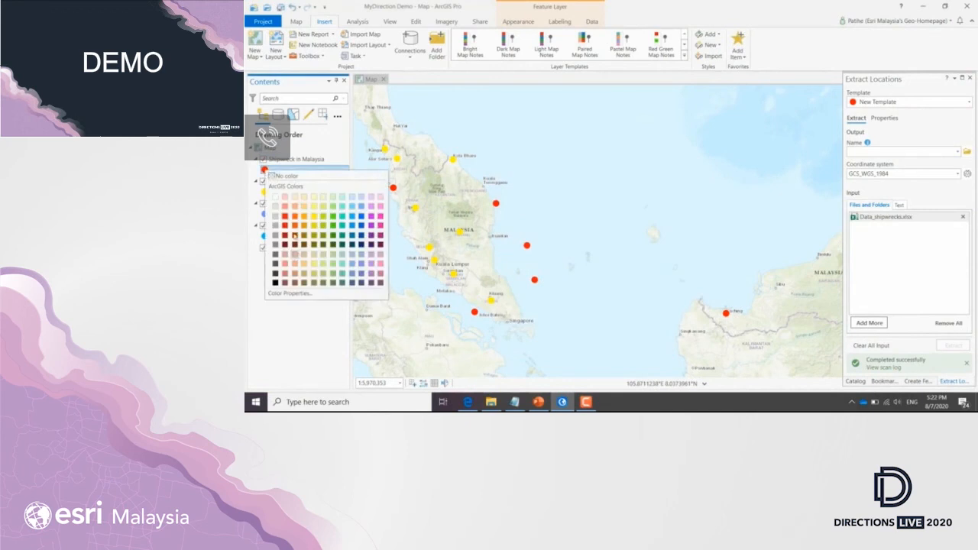
pyautogui.click(295, 218)
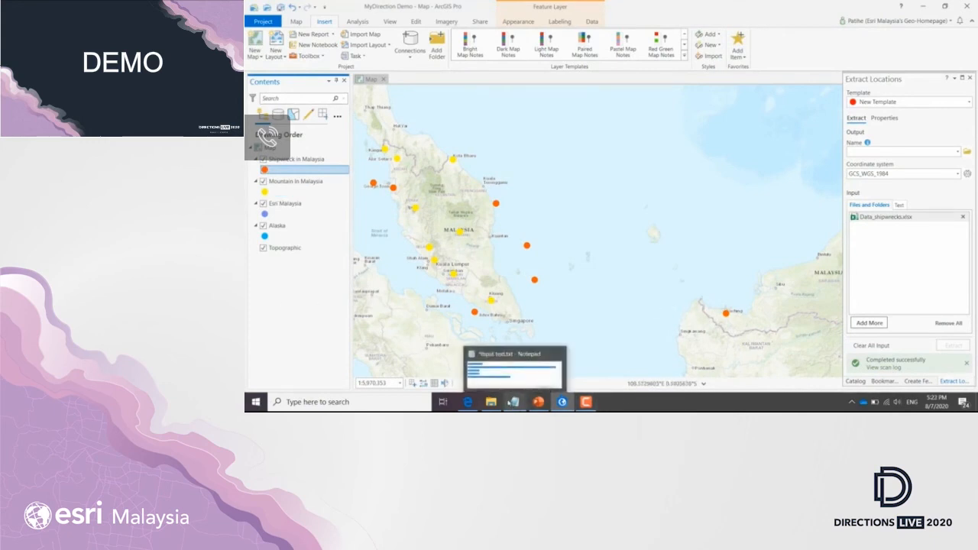
# Look through List Airports zone1.pptx in the List Airports folder, close it and return to the To be use folder
pyautogui.click(494, 406)
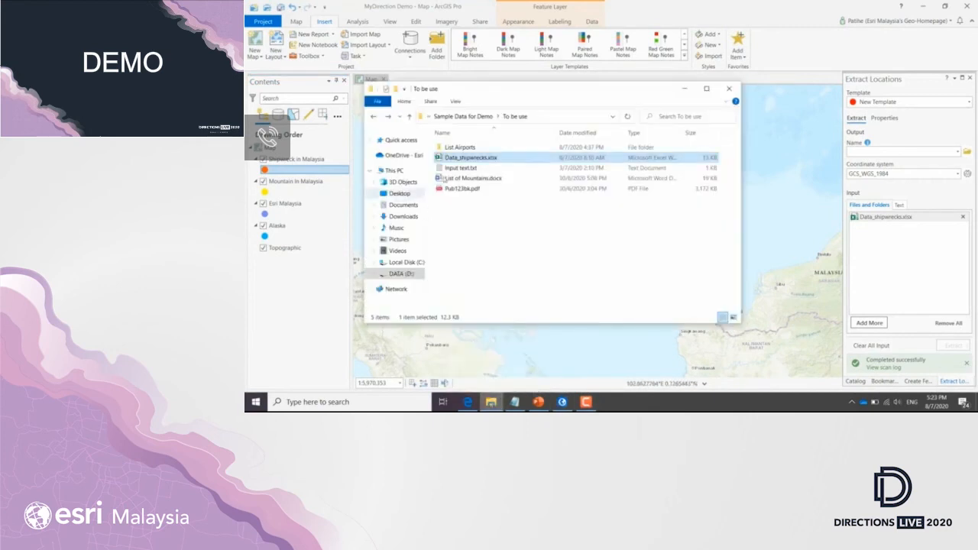
pyautogui.click(465, 148)
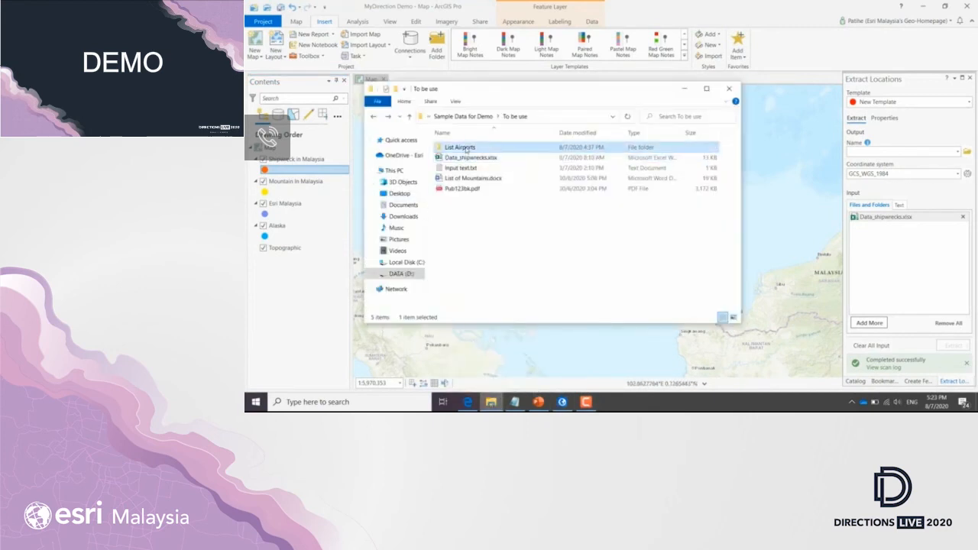
pyautogui.doubleClick(465, 148)
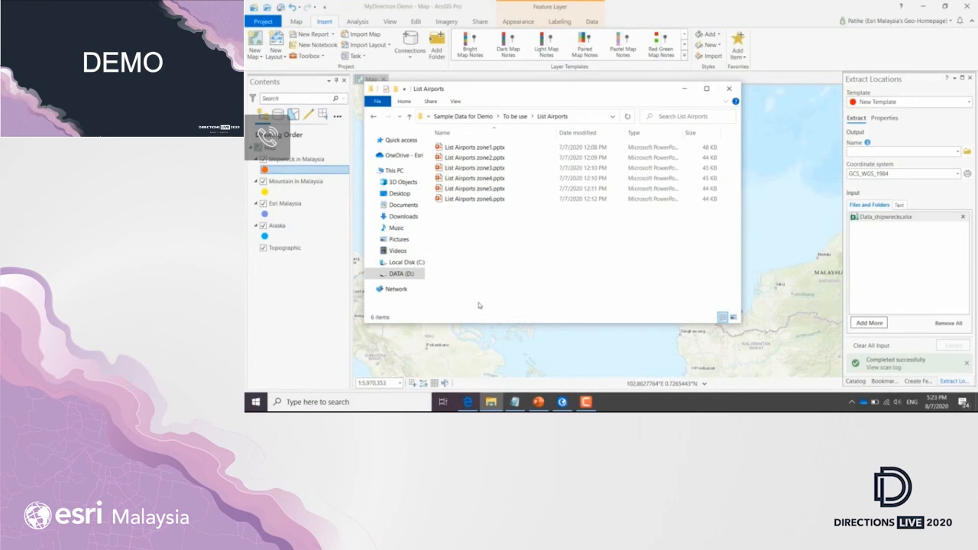
pyautogui.doubleClick(478, 147)
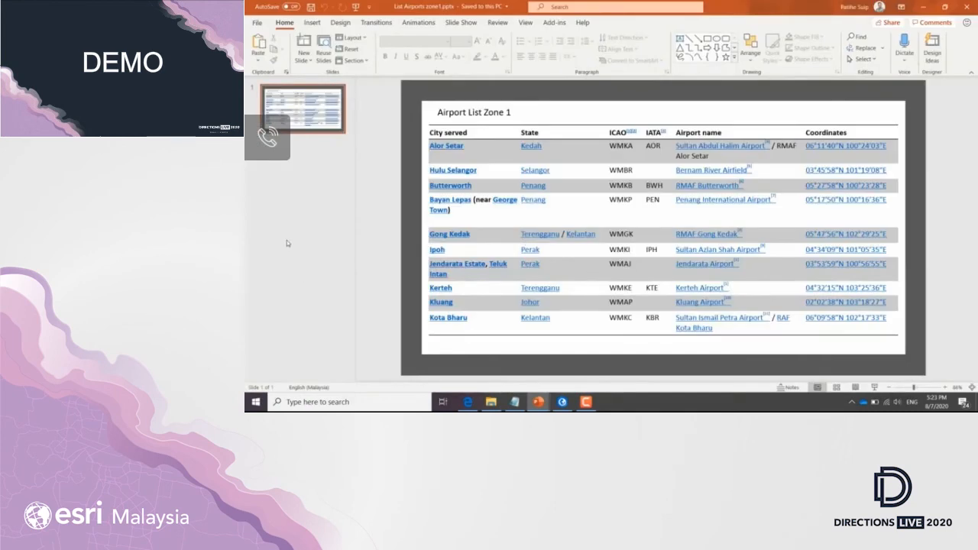
pyautogui.click(967, 6)
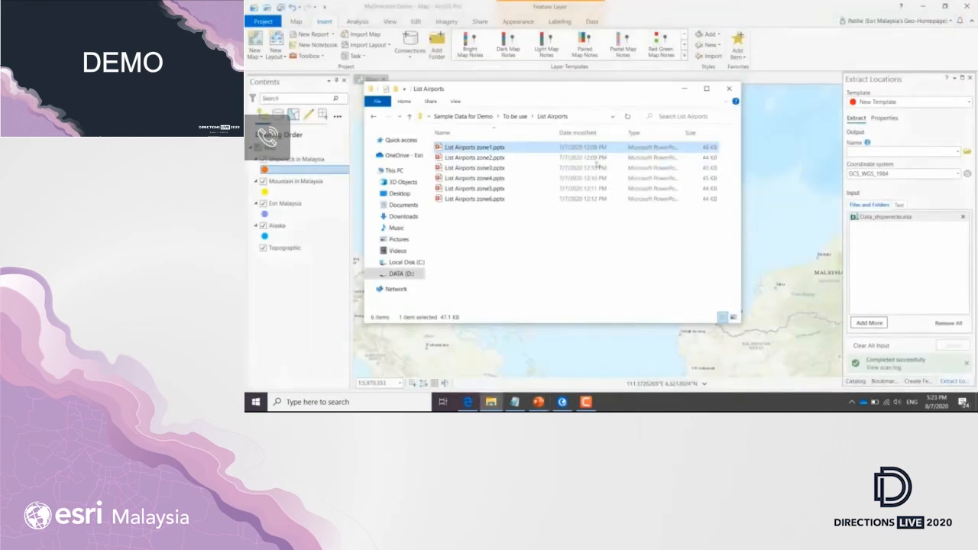
pyautogui.click(373, 116)
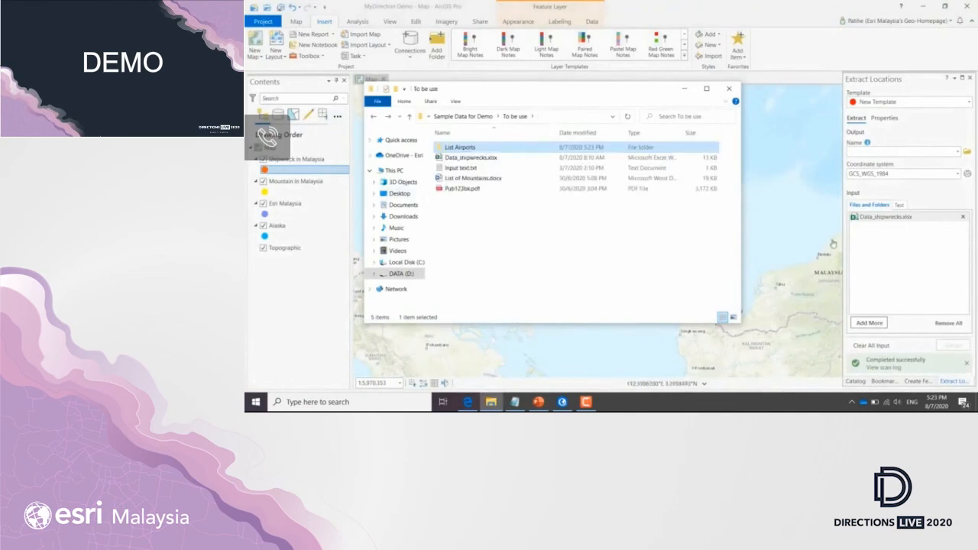
# Switch back to ArcGIS Pro, clear the previous input in Extract Locations and name the new output layer Airports In Malaysia
pyautogui.click(883, 247)
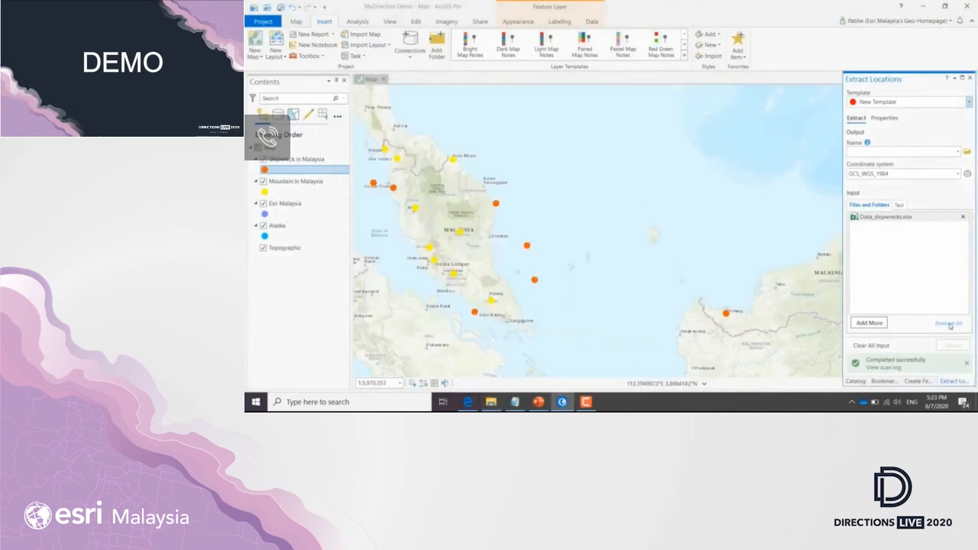
pyautogui.click(967, 363)
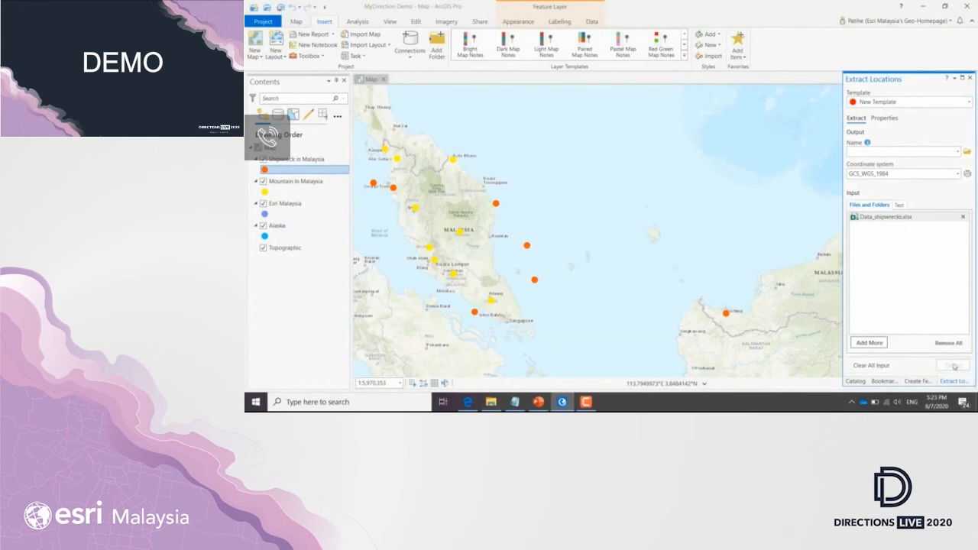
pyautogui.click(878, 367)
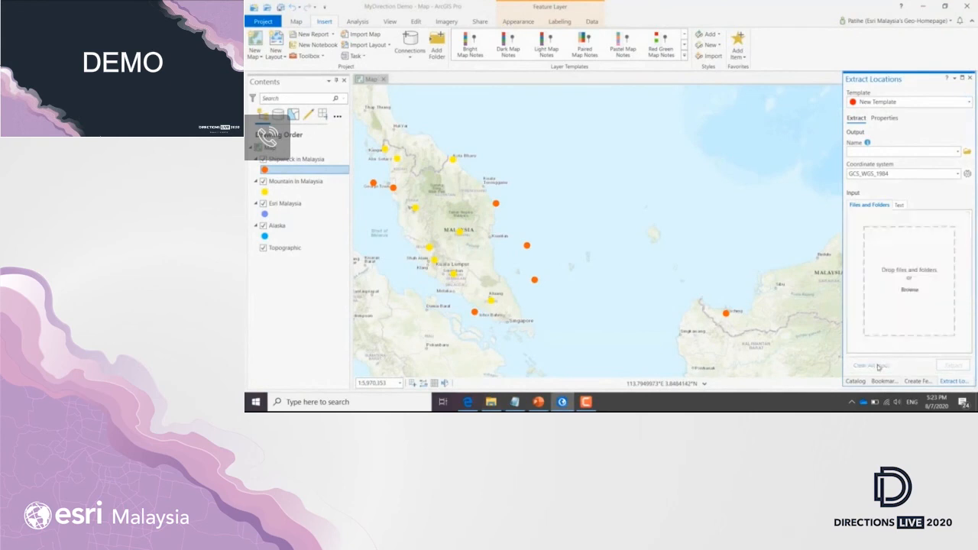
pyautogui.click(866, 151)
pyautogui.write('Airports In Malaysia')
# Extract the locations from the whole List Airports folder and recolor the Airports In Malaysia point symbol to green
pyautogui.click(490, 405)
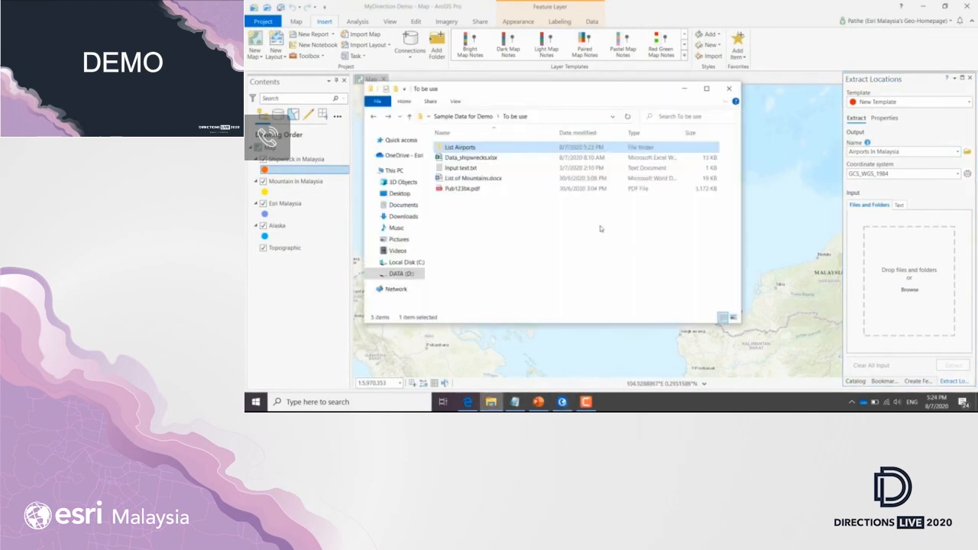
pyautogui.moveTo(472, 149); pyautogui.dragTo(922, 261)
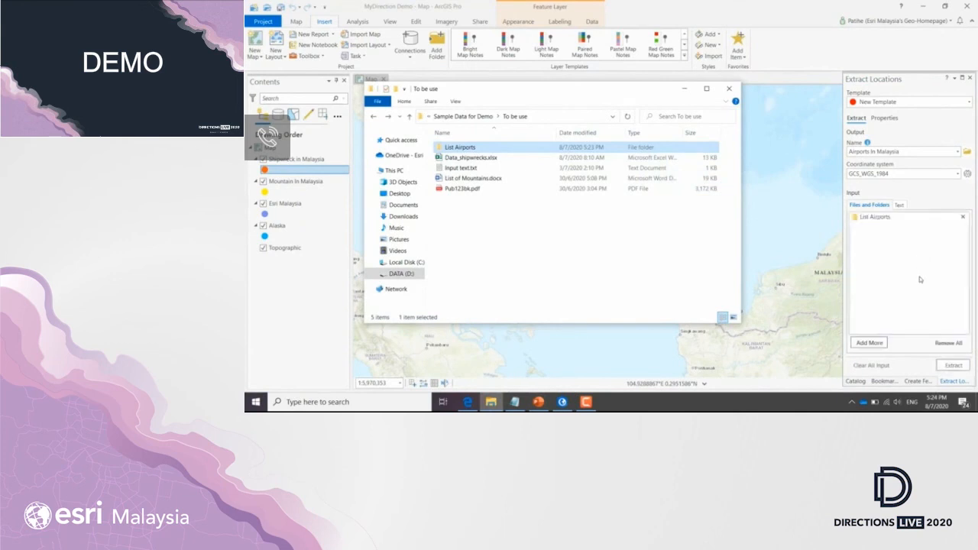
pyautogui.click(953, 367)
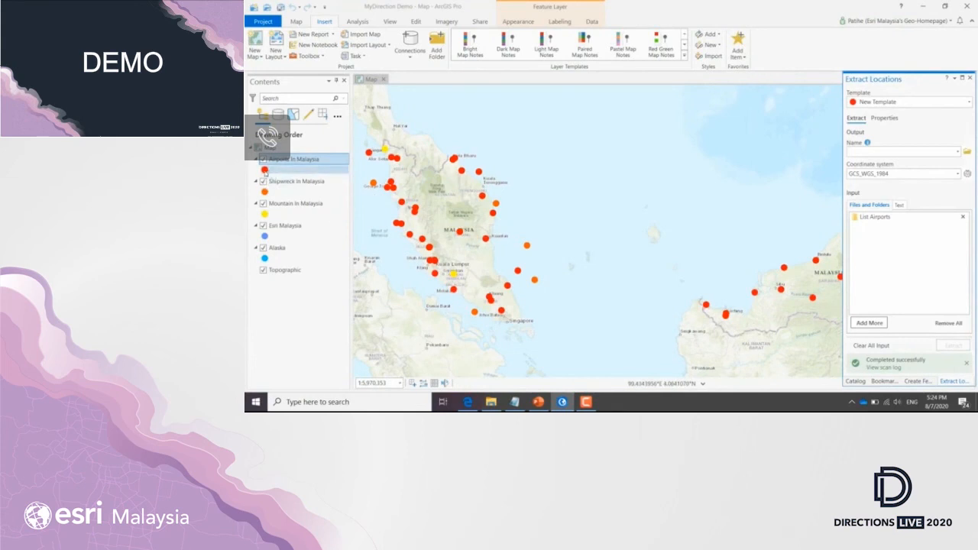
pyautogui.rightClick(265, 169)
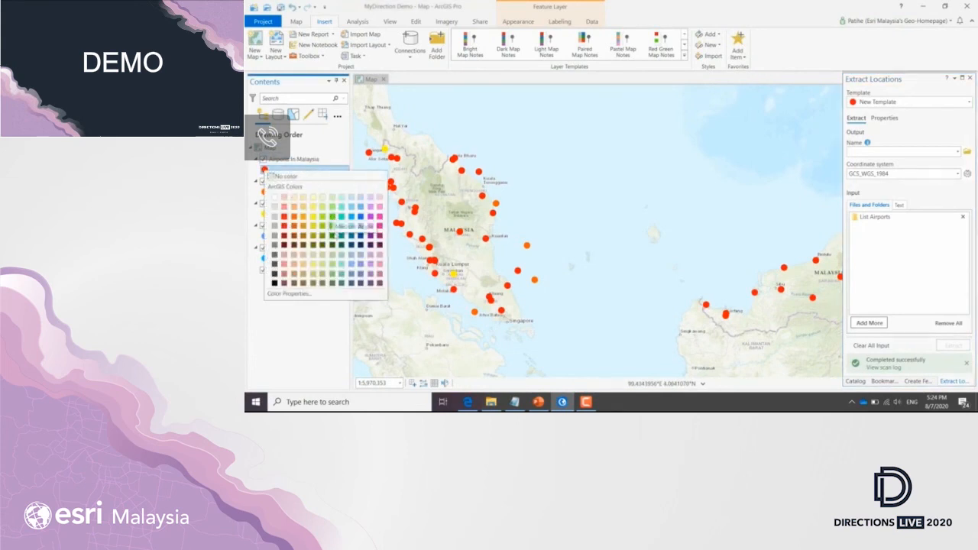
pyautogui.click(341, 275)
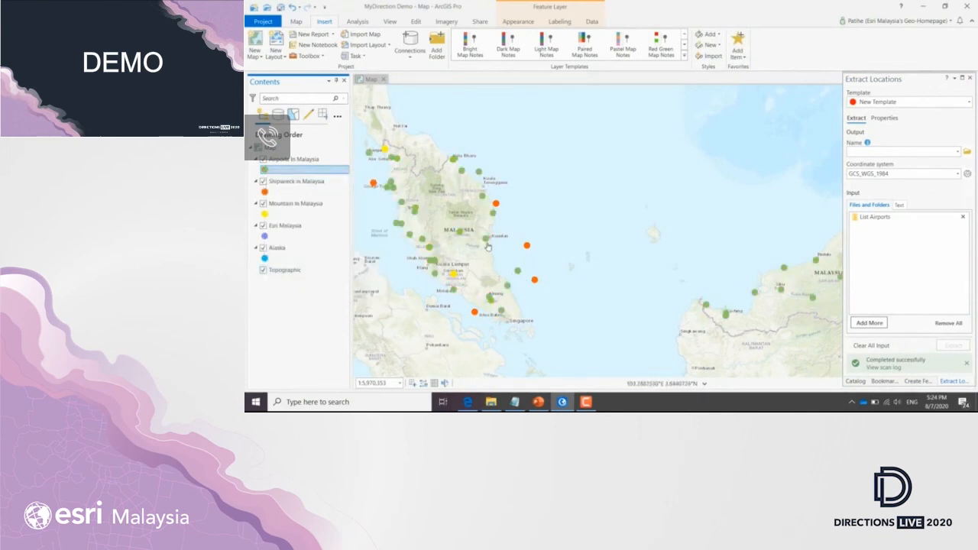
# Inspect the attributes of the airport point near Kuantan on the peninsula's east coast and close the pop-up
pyautogui.click(487, 244)
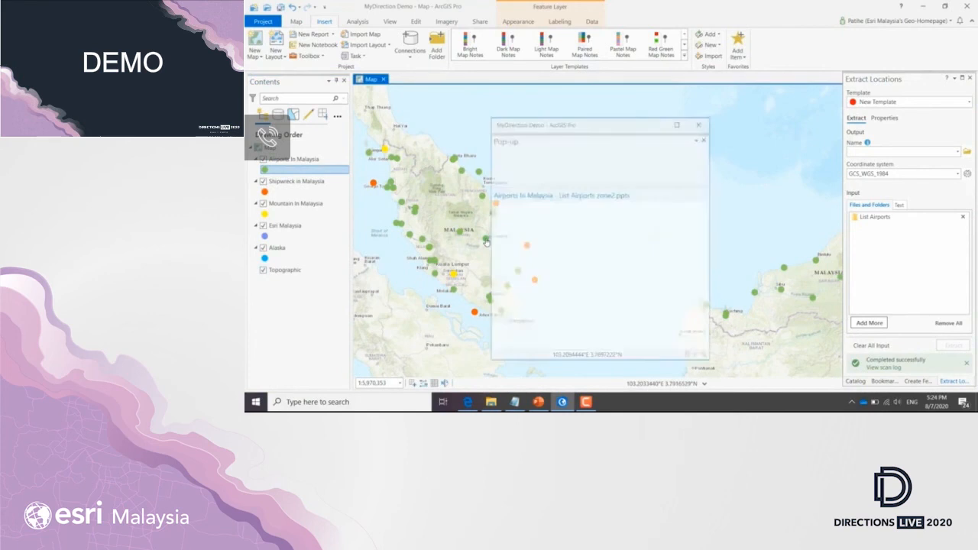
pyautogui.scroll(-1, 613, 246)
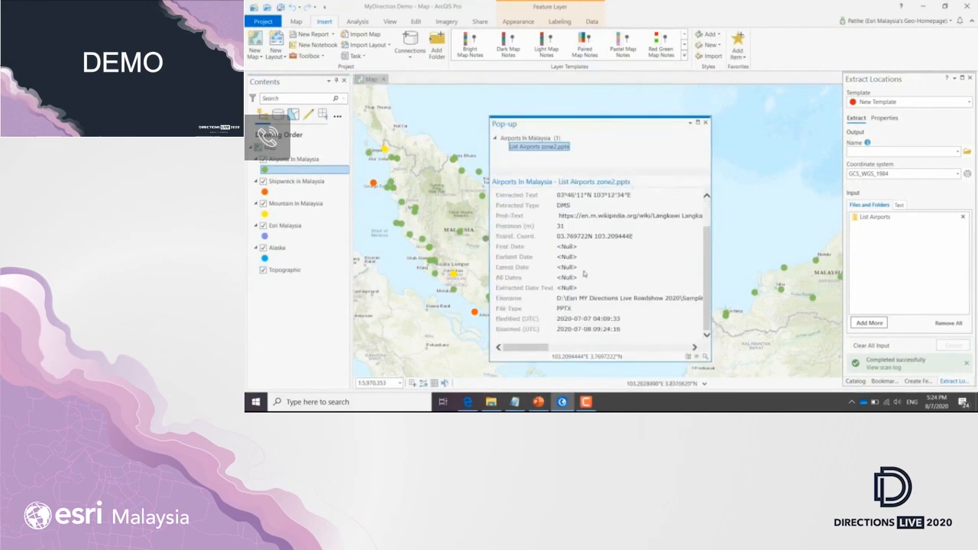
pyautogui.scroll(1, 598, 261)
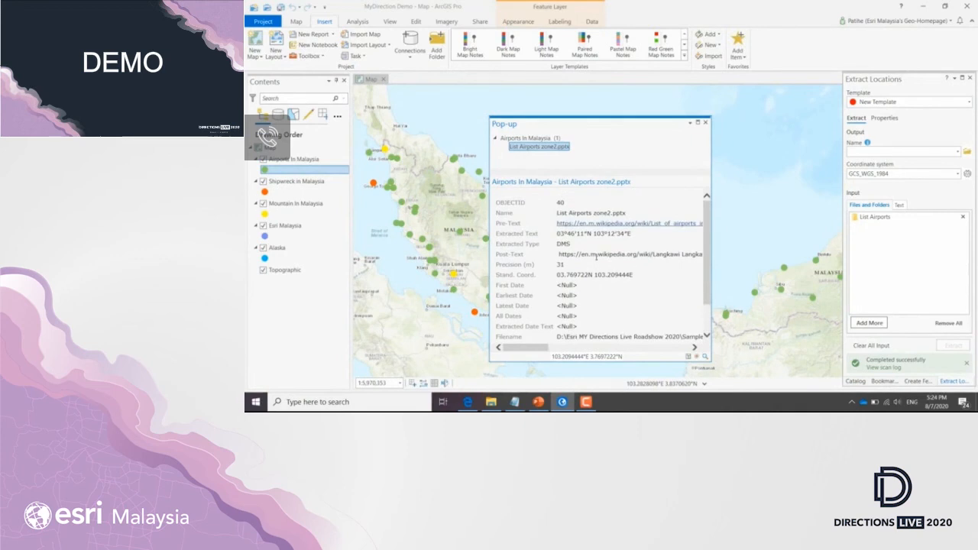
pyautogui.click(706, 122)
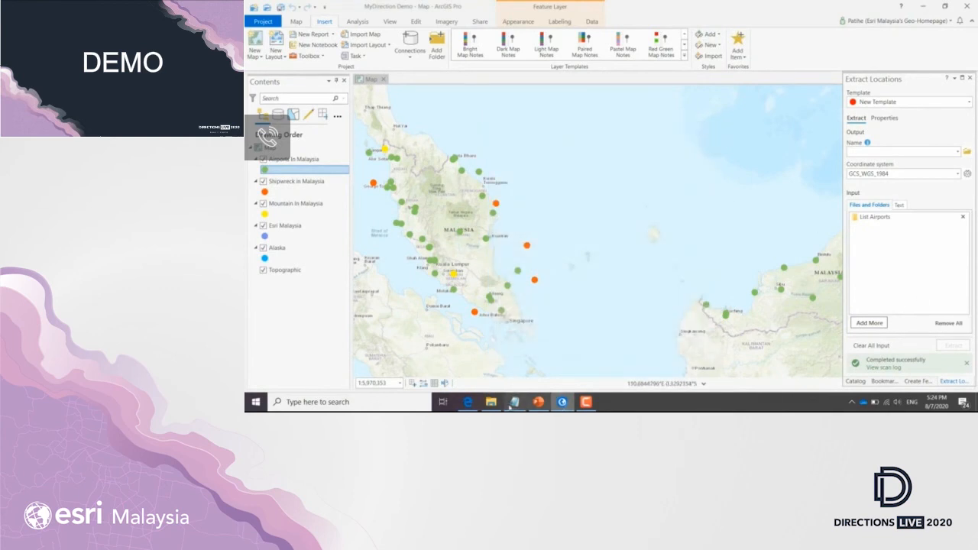
# Switch to the browser, review the Infected Places list on the Malaysia Covid-19 portal and return to ArcGIS Pro
pyautogui.click(468, 402)
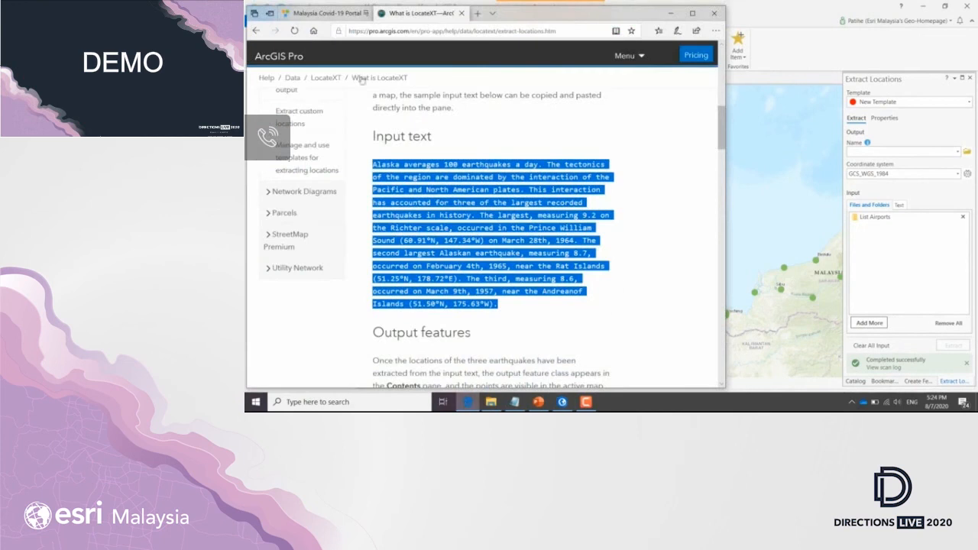
pyautogui.click(334, 14)
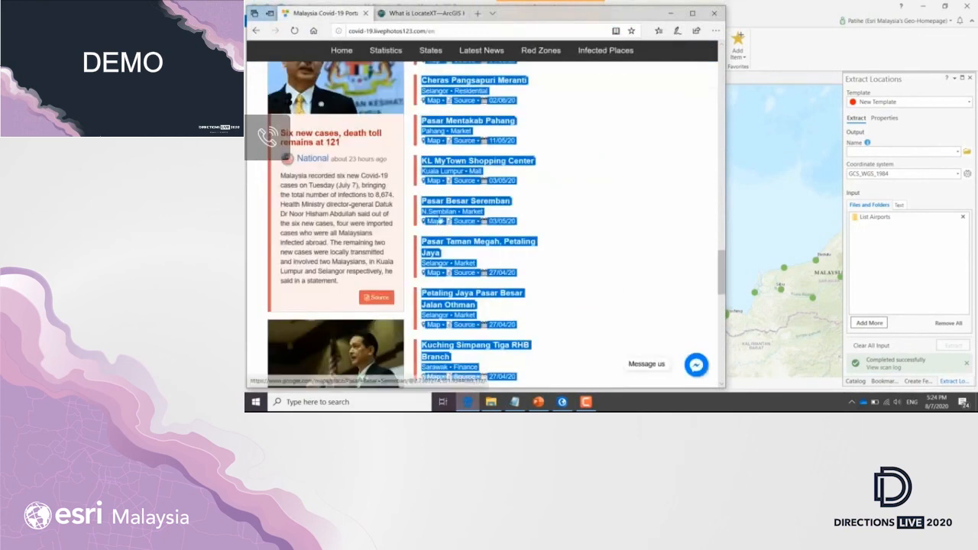
pyautogui.scroll(3, 516, 214)
pyautogui.scroll(-3, 515, 214)
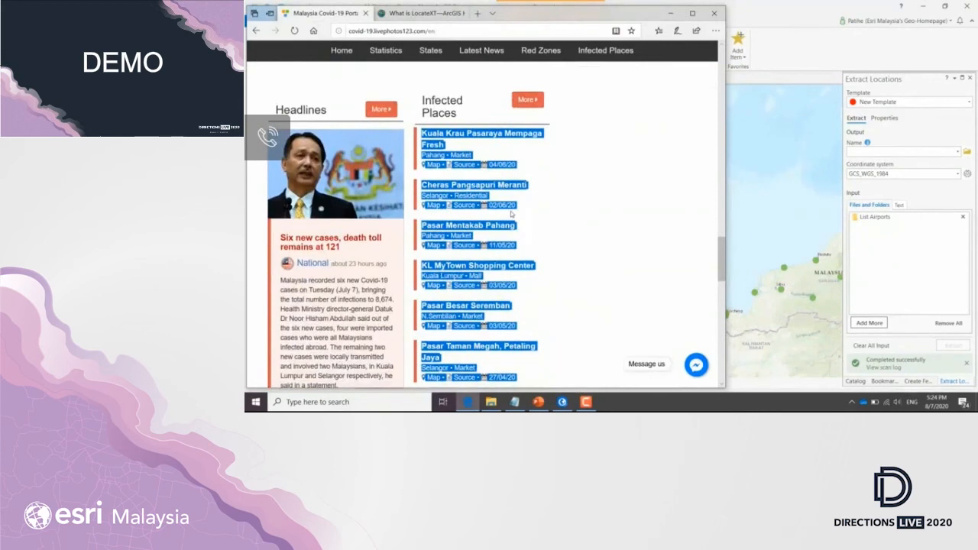
pyautogui.scroll(3, 512, 215)
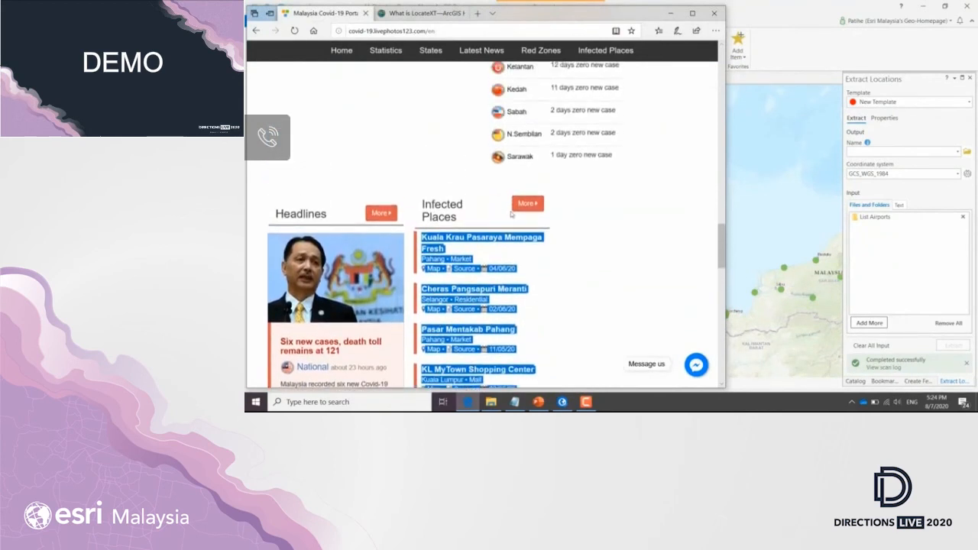
pyautogui.scroll(-5, 529, 237)
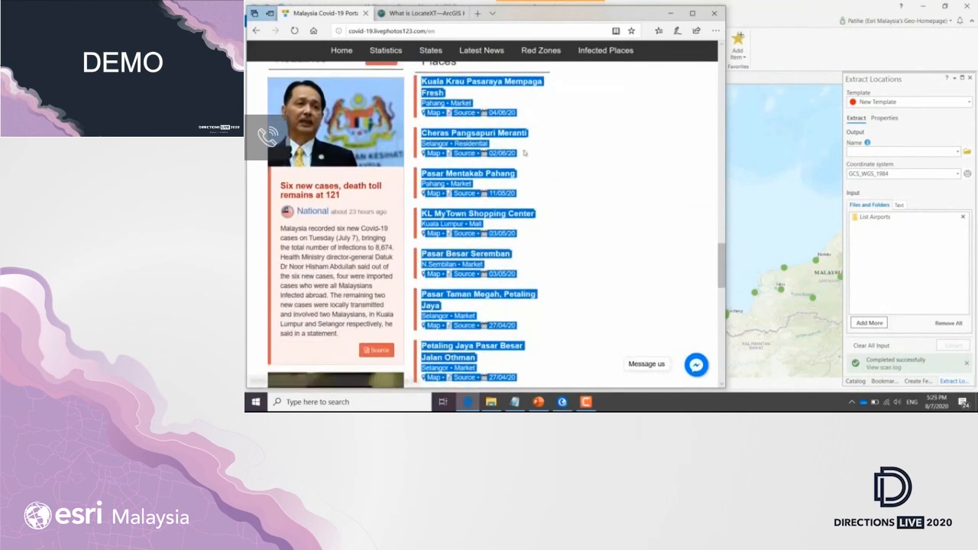
pyautogui.click(794, 5)
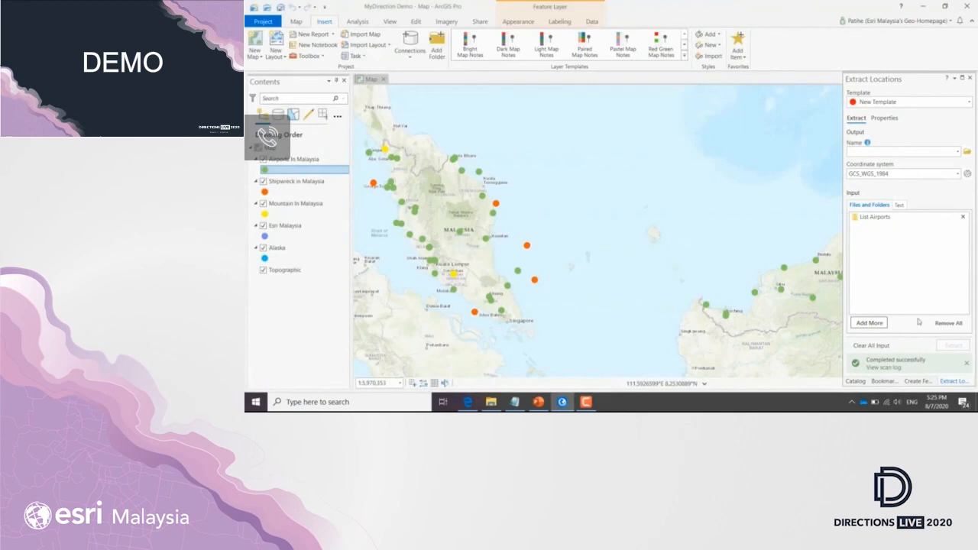
# Remove the List Airports input, change the input type to text and name the output layer Covid19 affected areas
pyautogui.click(966, 363)
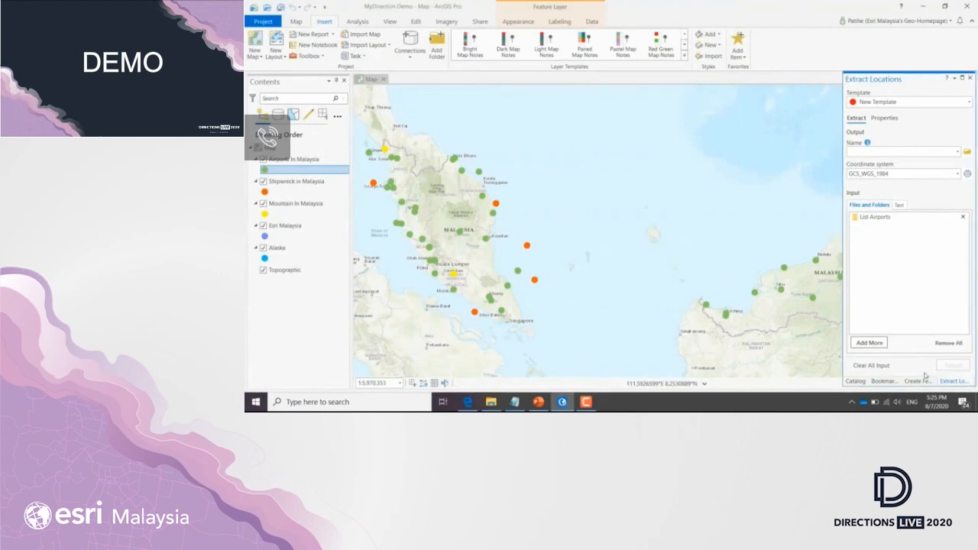
pyautogui.click(948, 343)
pyautogui.click(900, 205)
pyautogui.click(862, 150)
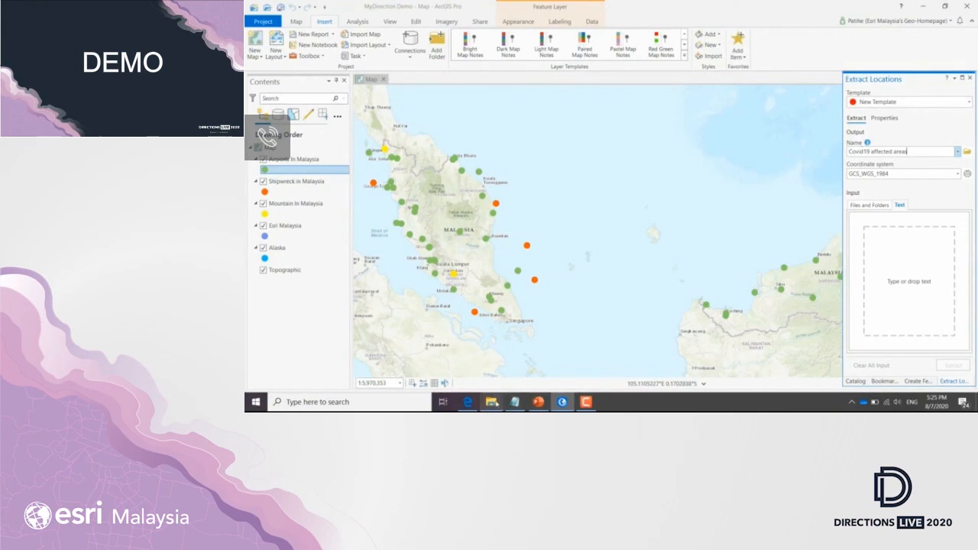
# Switch to the browser and transfer the selected Infected Places list into Extract Locations as the input text
pyautogui.click(496, 403)
pyautogui.click(688, 88)
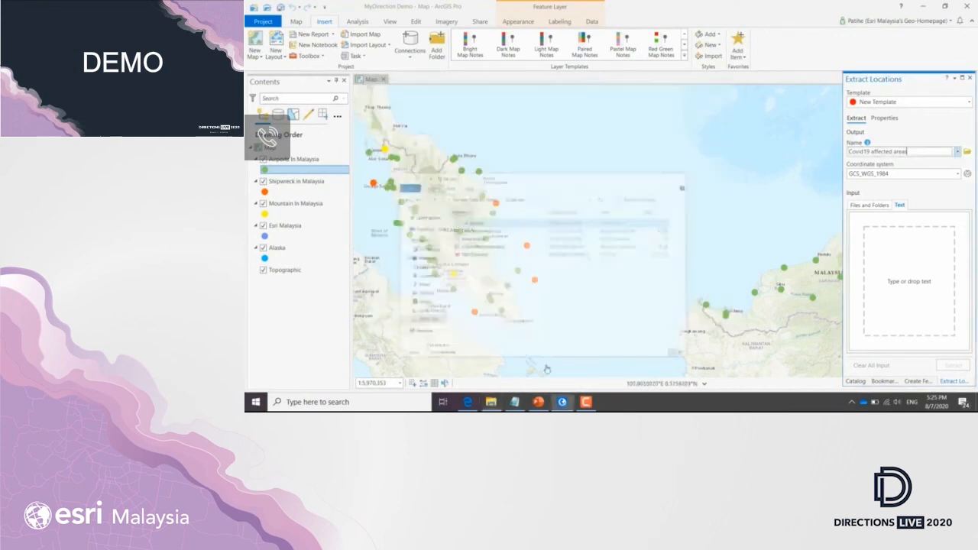
pyautogui.click(468, 402)
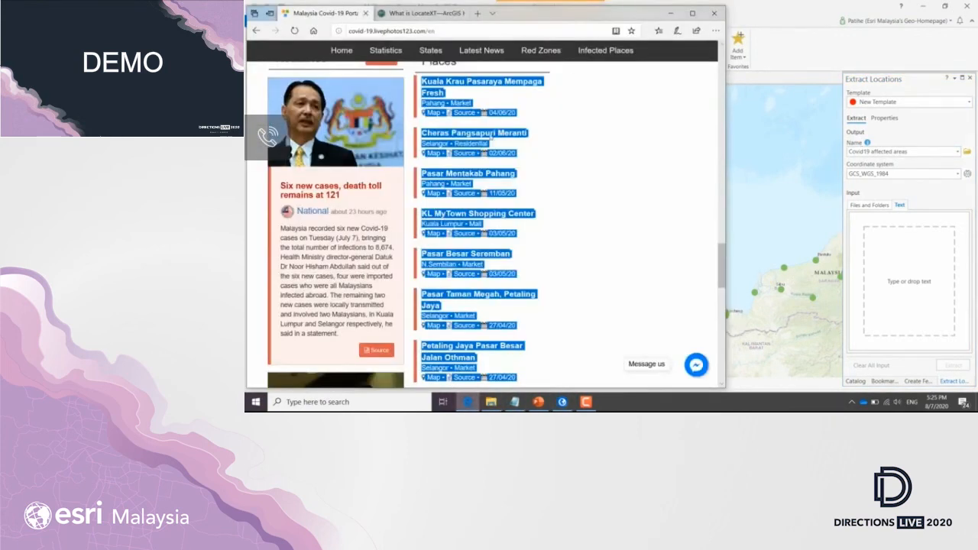
pyautogui.moveTo(466, 143); pyautogui.dragTo(904, 276)
pyautogui.click(901, 247)
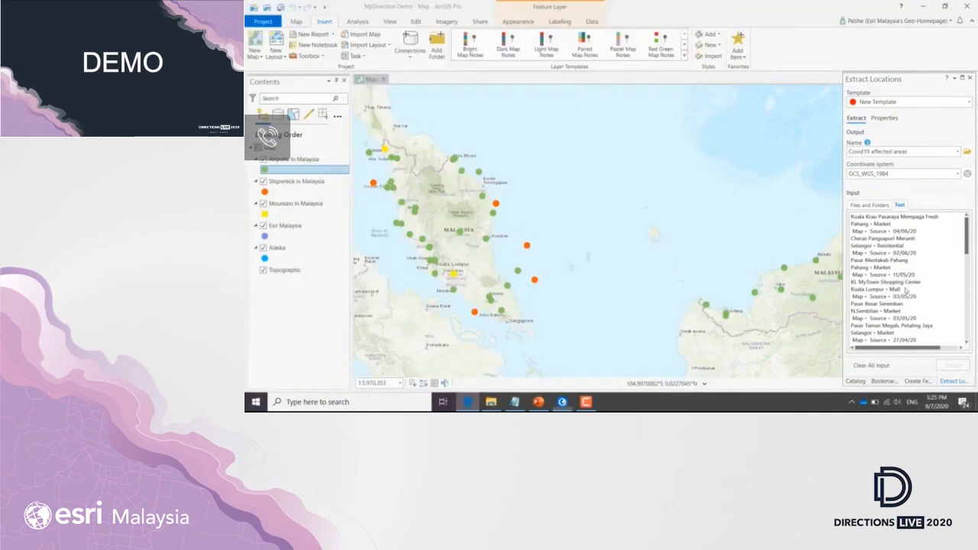
# Extract the locations from the input text and recolor the Covid19 affected areas point symbol to light pink
pyautogui.click(951, 367)
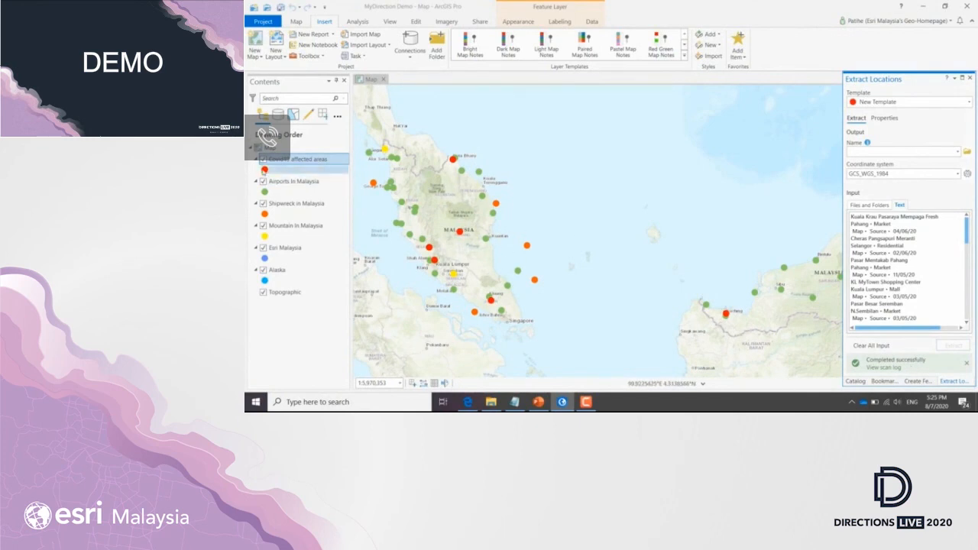
pyautogui.click(265, 170)
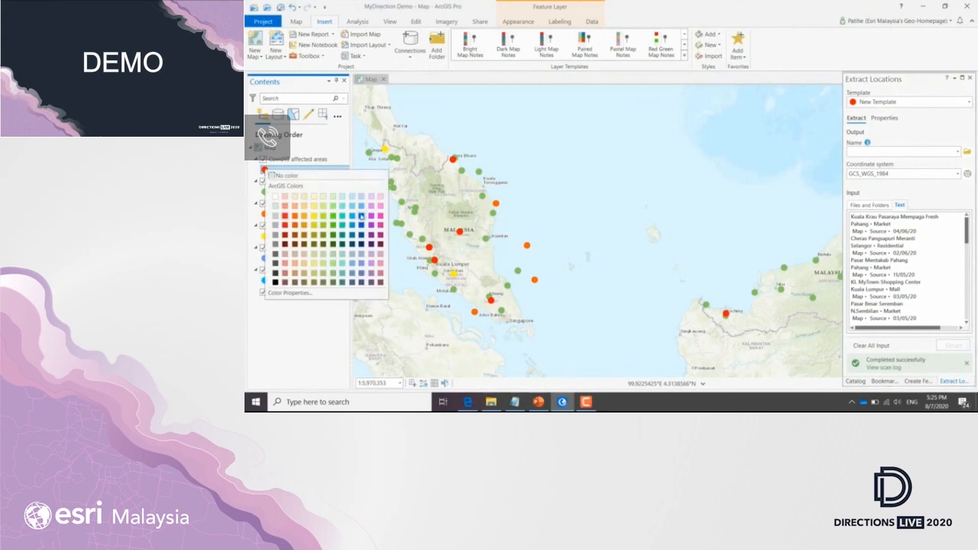
pyautogui.click(381, 200)
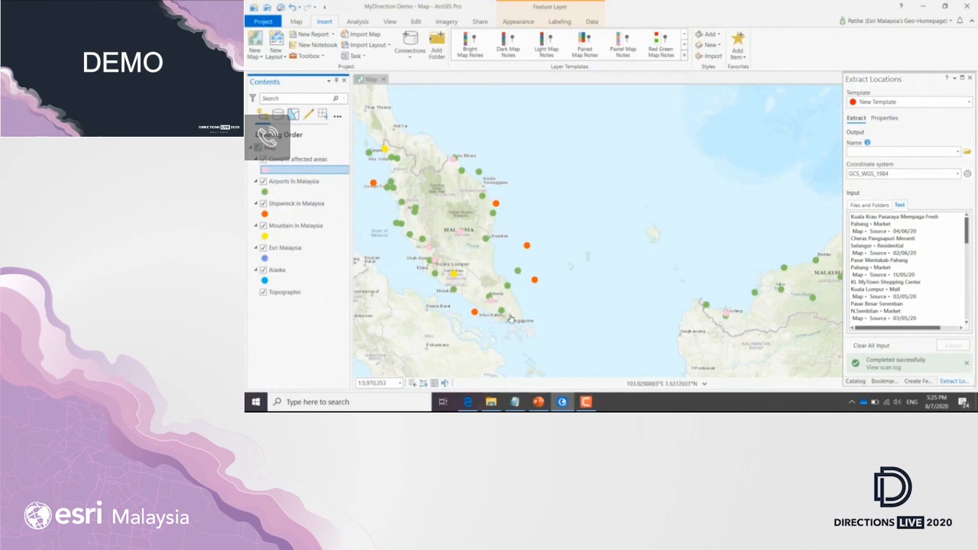
# Inspect the pop-up attributes of the Covid19 affected areas point in Pahang and close the pop-up
pyautogui.click(460, 236)
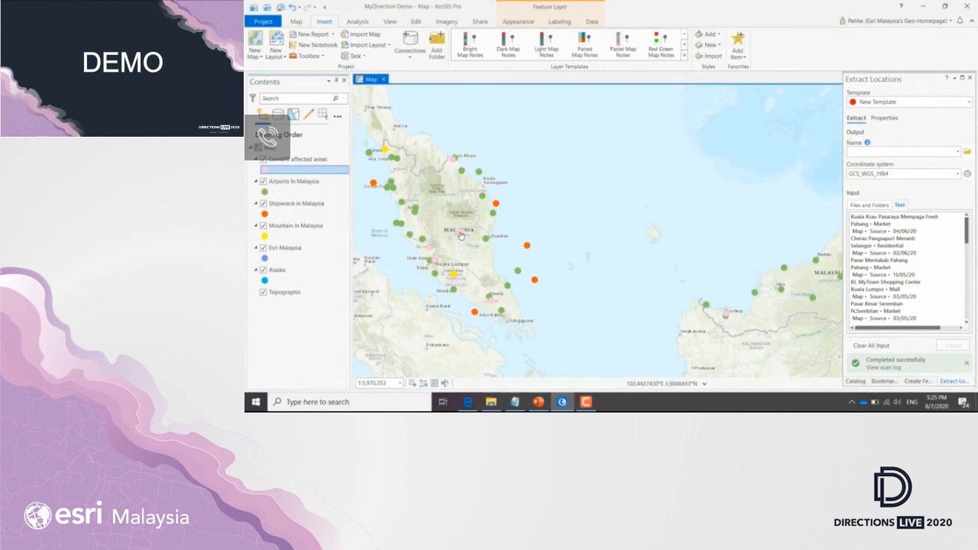
pyautogui.click(461, 236)
pyautogui.scroll(-2, 621, 256)
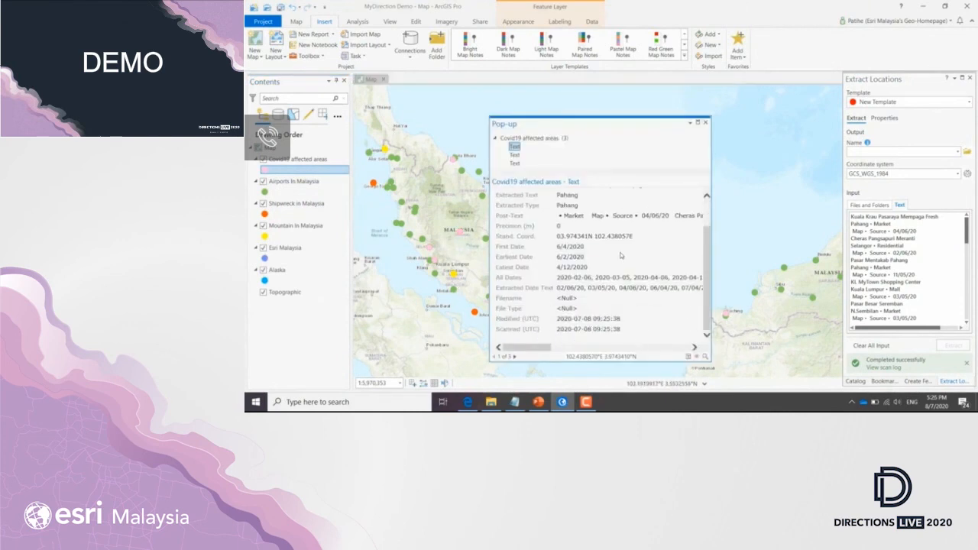
pyautogui.scroll(2, 619, 258)
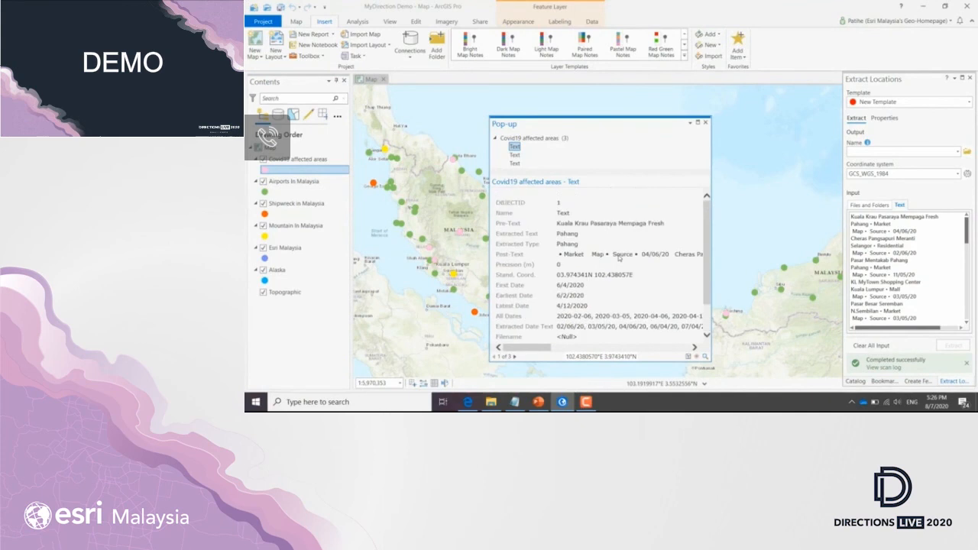
pyautogui.click(706, 123)
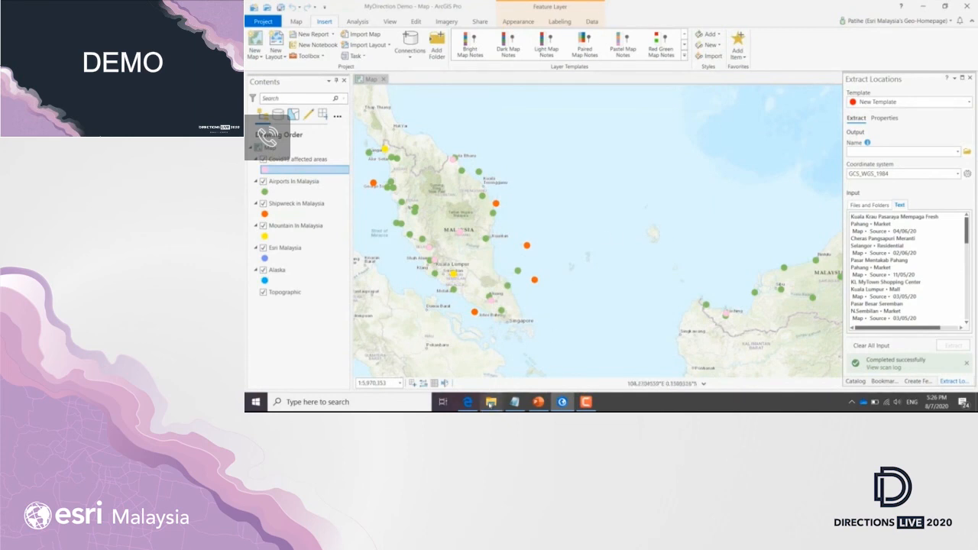
# Switch to File Explorer and open Pub123bk.pdf from the To be use folder
pyautogui.click(491, 402)
pyautogui.click(460, 191)
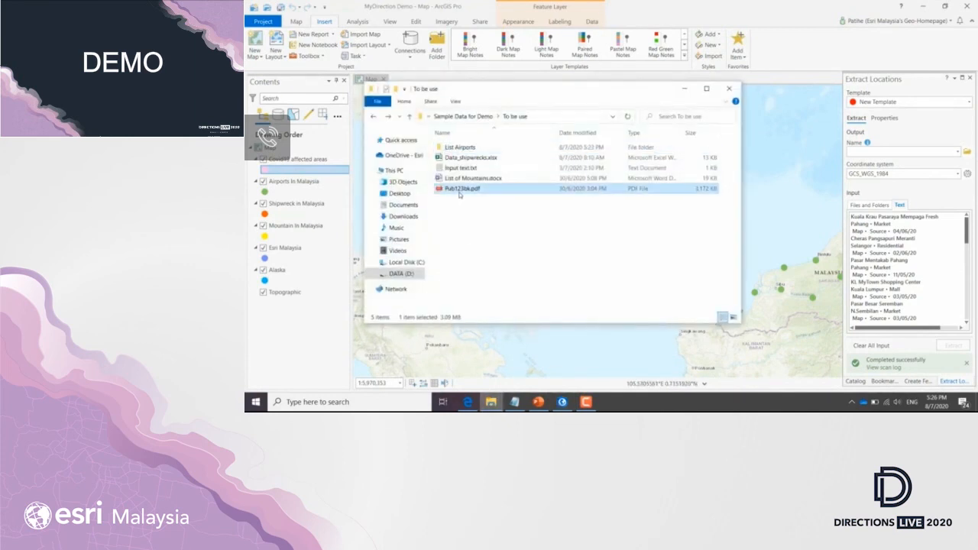
pyautogui.doubleClick(461, 190)
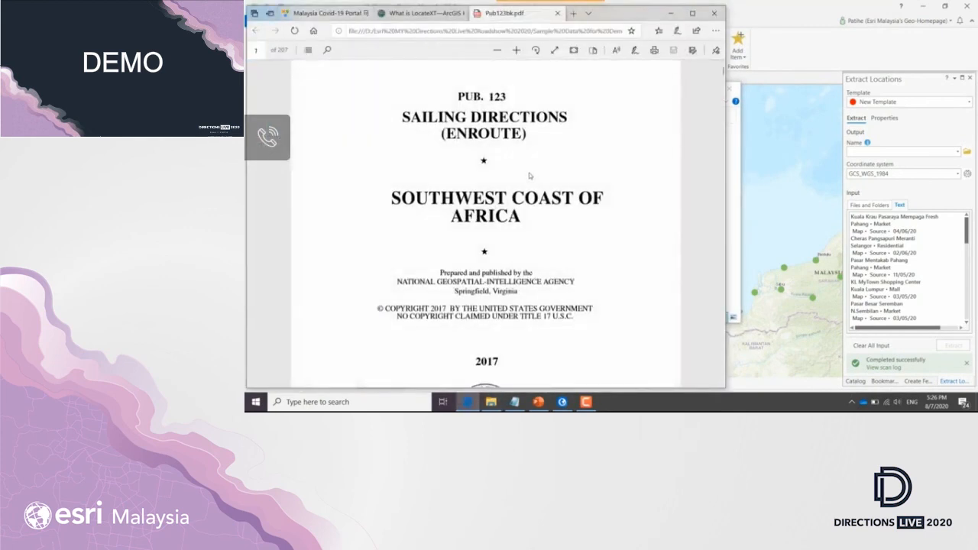
# Review the opening pages of Pub123bk.pdf, including the sector limits map and conversion tables, then close the PDF and minimize the browser
pyautogui.scroll(-3, 529, 176)
pyautogui.scroll(3, 527, 177)
pyautogui.scroll(-2, 527, 177)
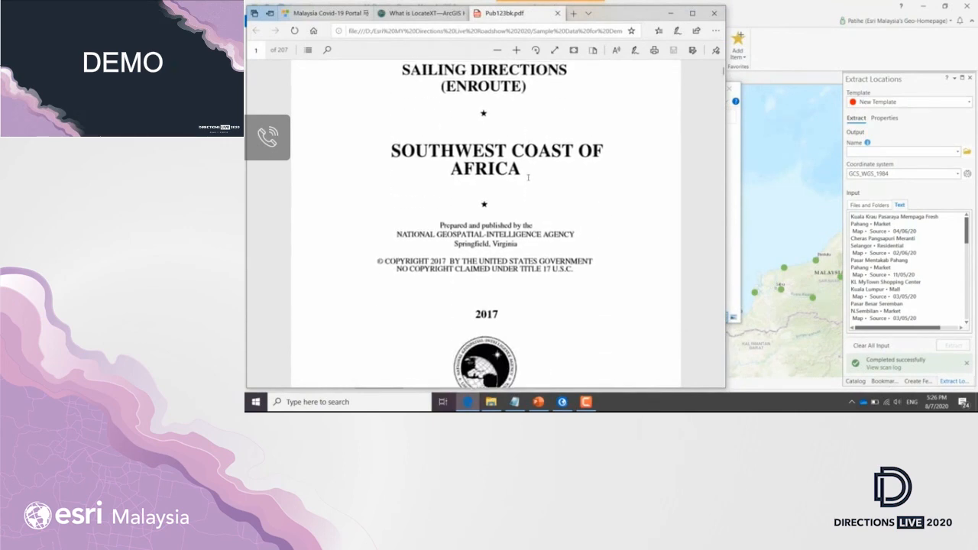
pyautogui.scroll(-2, 525, 186)
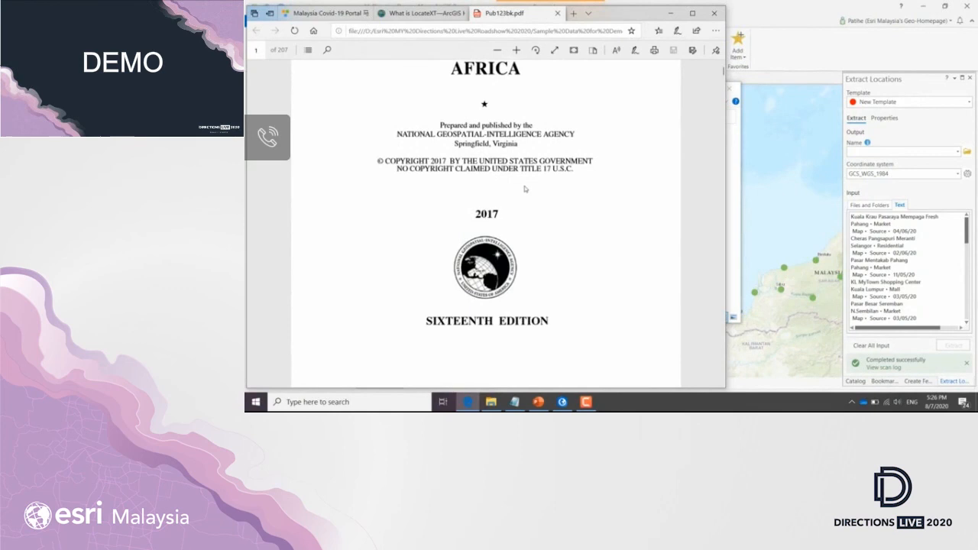
pyautogui.scroll(-3, 525, 192)
pyautogui.scroll(-6, 525, 205)
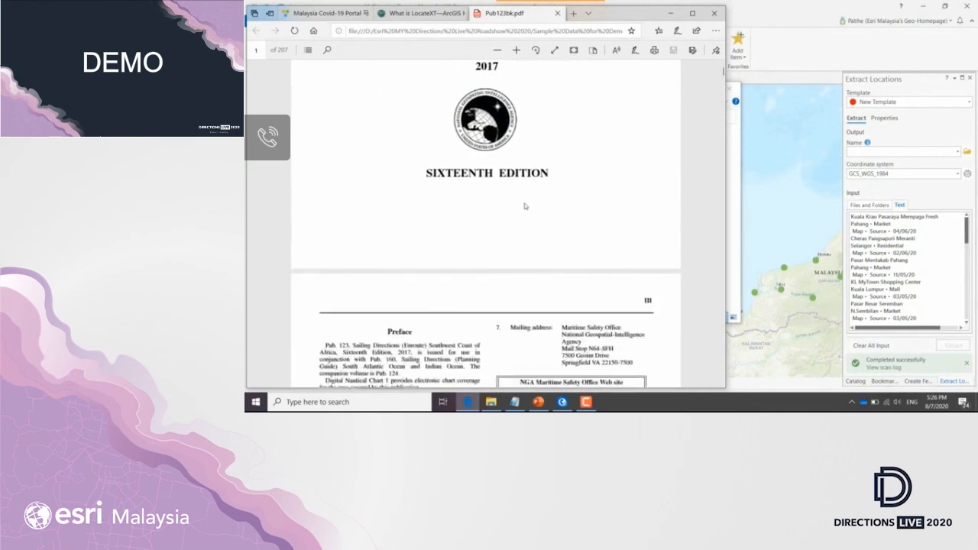
pyautogui.scroll(-6, 524, 213)
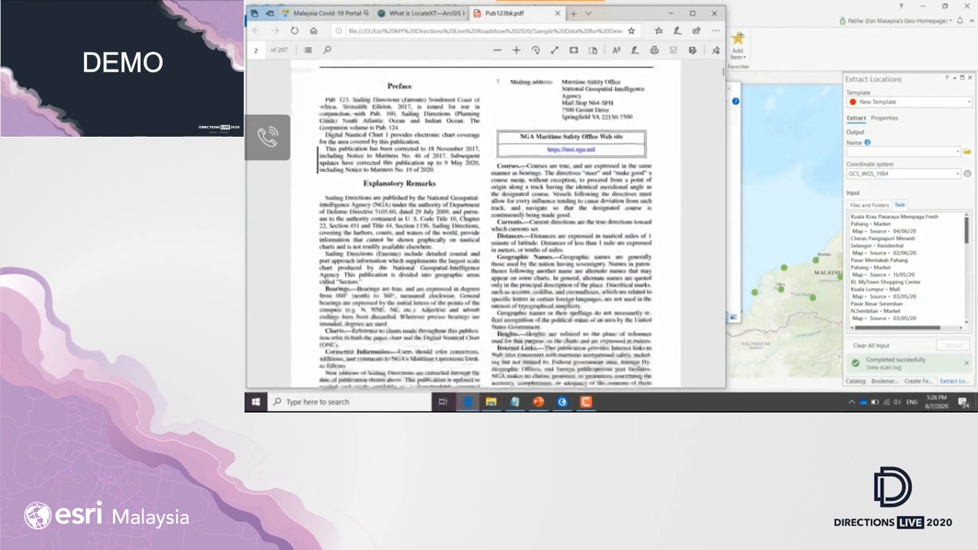
pyautogui.scroll(-9, 485, 221)
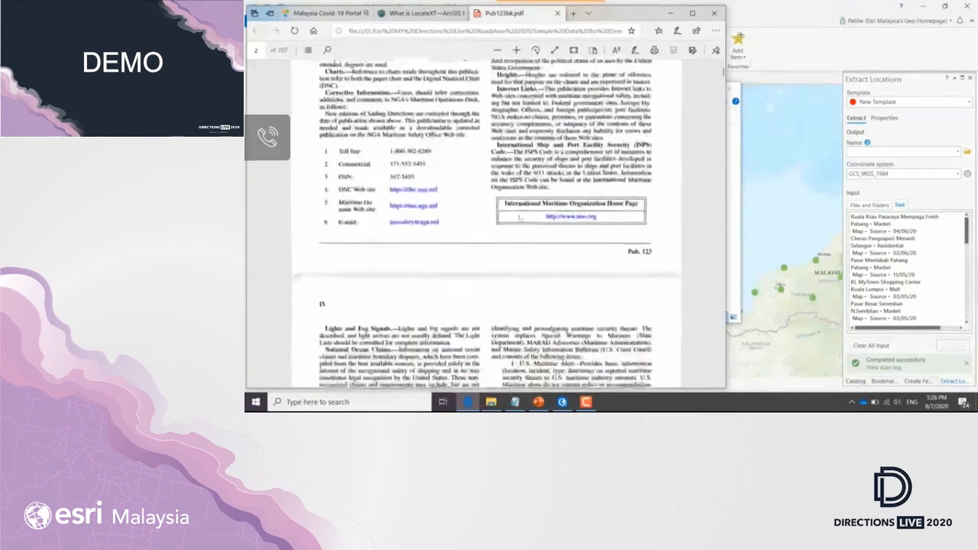
pyautogui.scroll(-10, 526, 227)
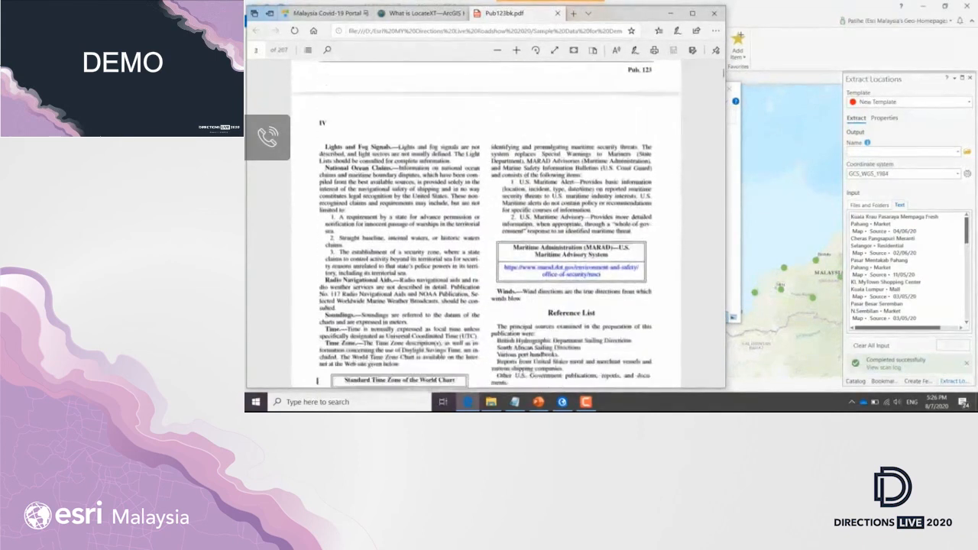
pyautogui.scroll(-5, 527, 227)
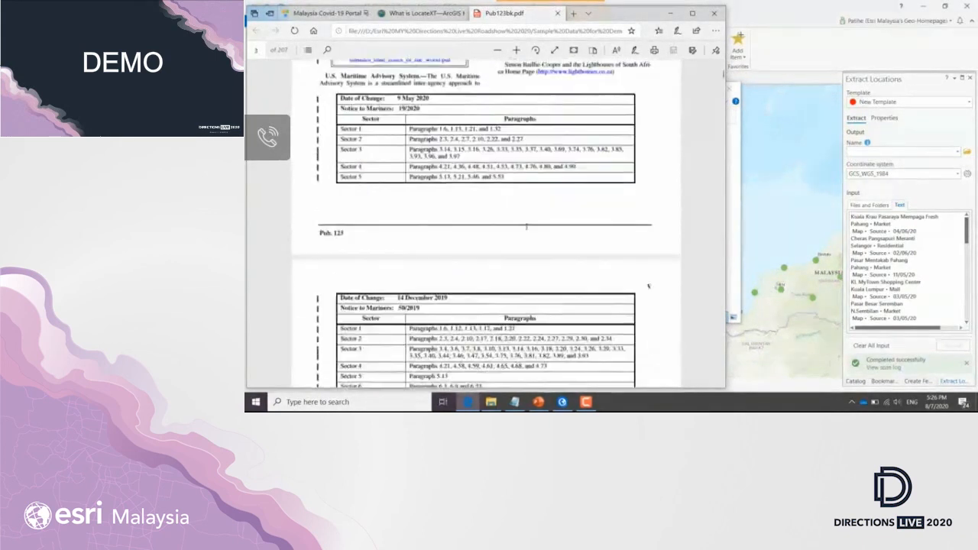
pyautogui.scroll(-4, 519, 235)
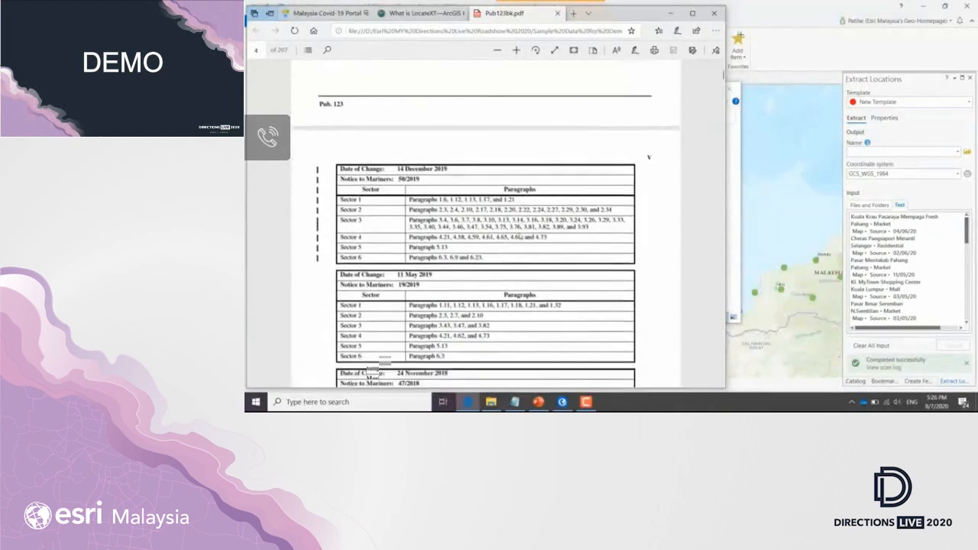
pyautogui.scroll(-7, 519, 239)
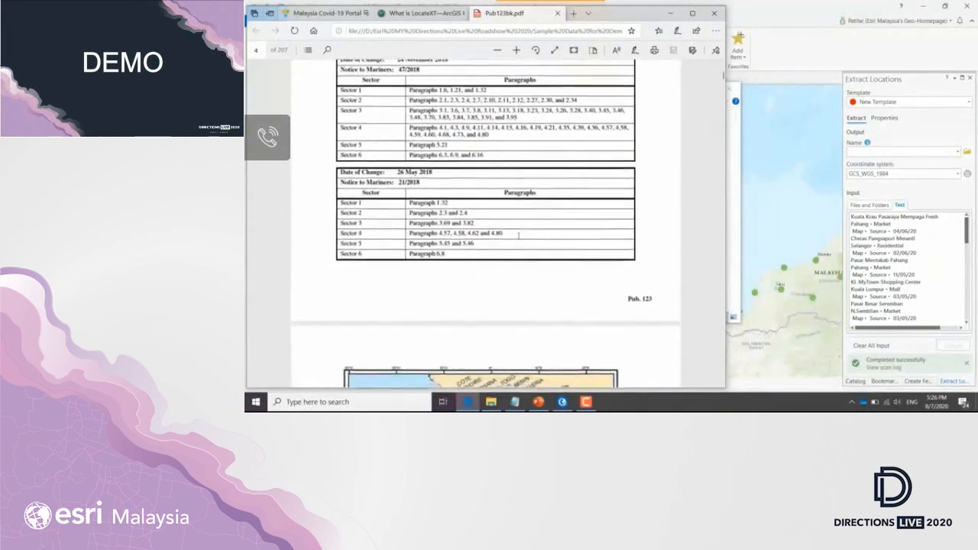
pyautogui.scroll(-4, 518, 240)
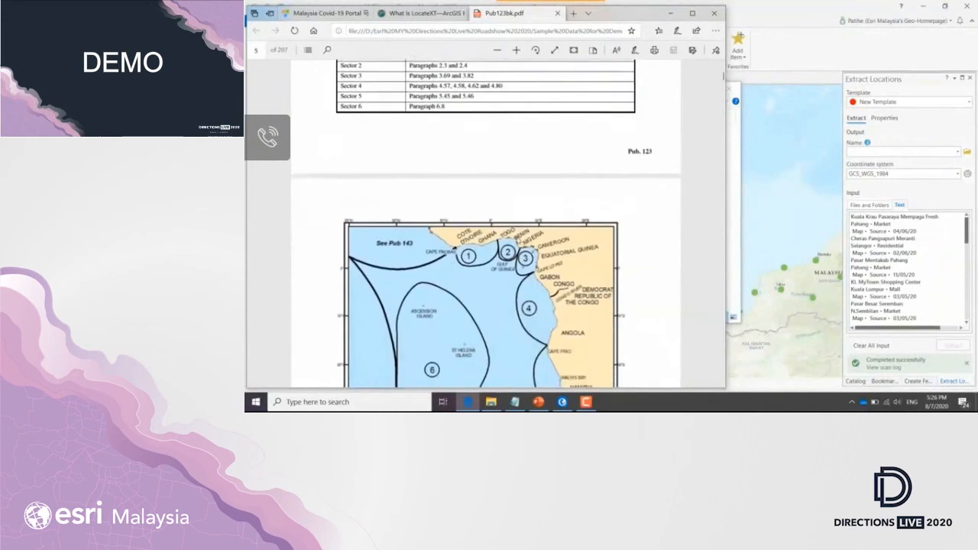
pyautogui.scroll(-1, 517, 240)
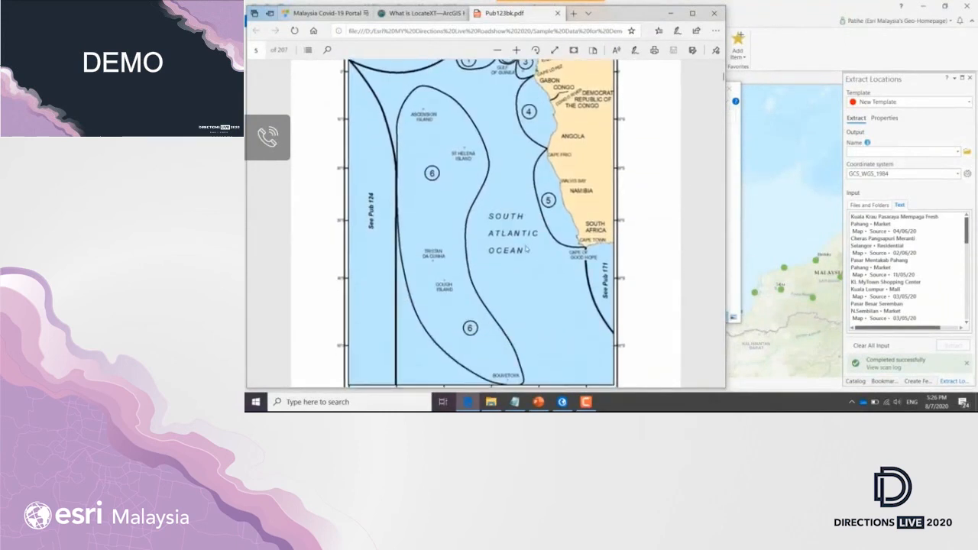
pyautogui.scroll(-3, 526, 249)
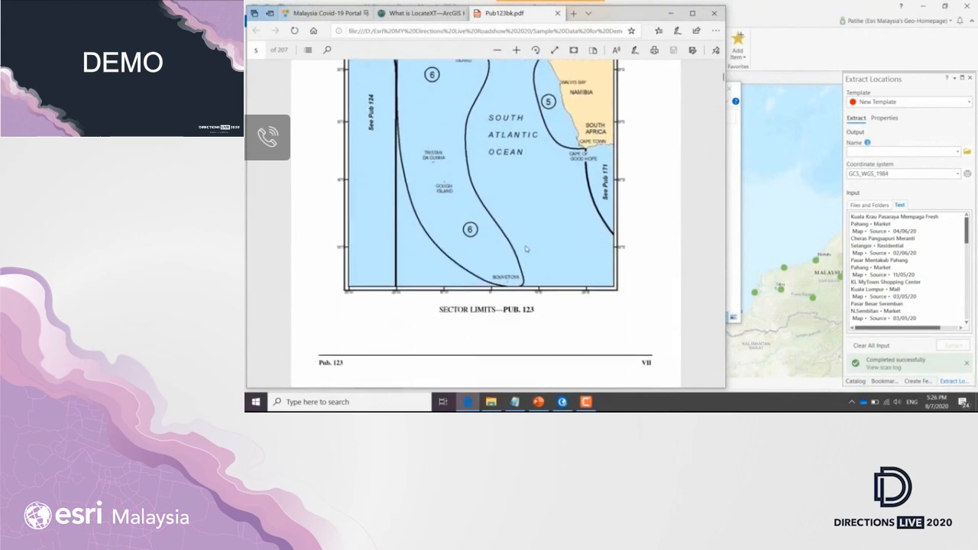
pyautogui.scroll(-5, 526, 249)
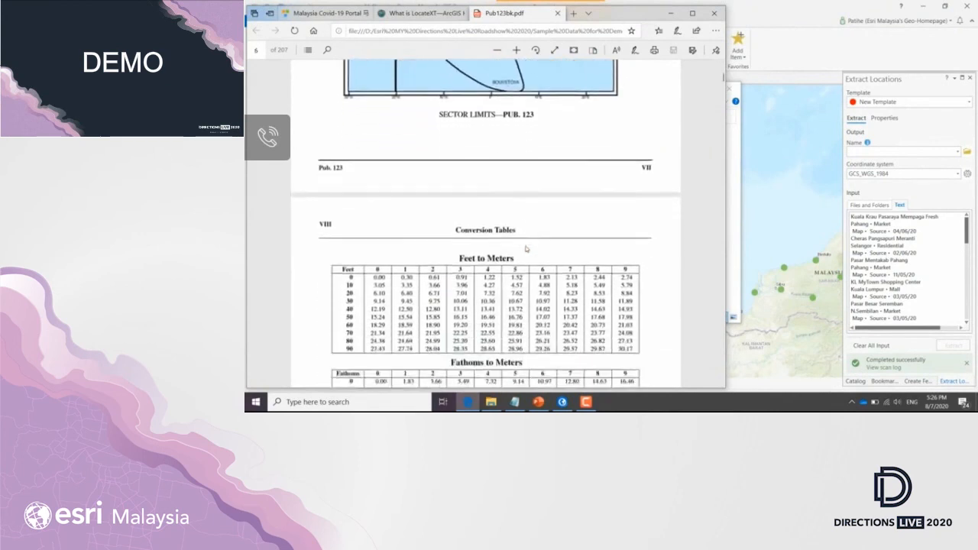
pyautogui.scroll(-7, 526, 246)
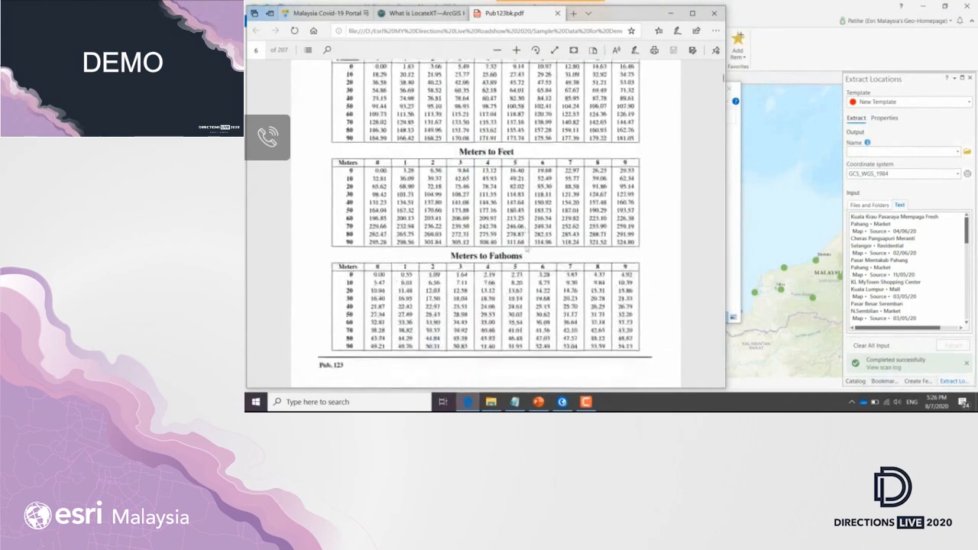
pyautogui.scroll(-2, 525, 249)
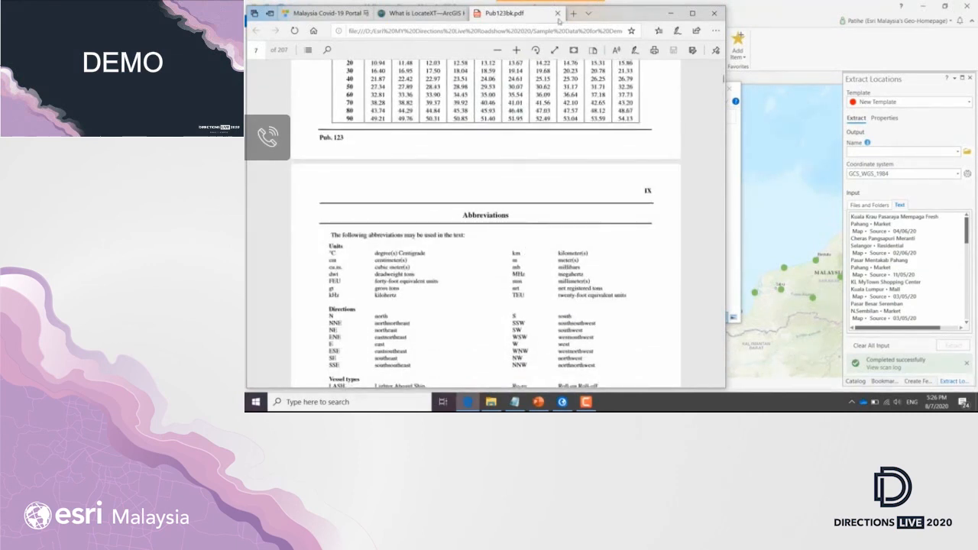
pyautogui.click(557, 14)
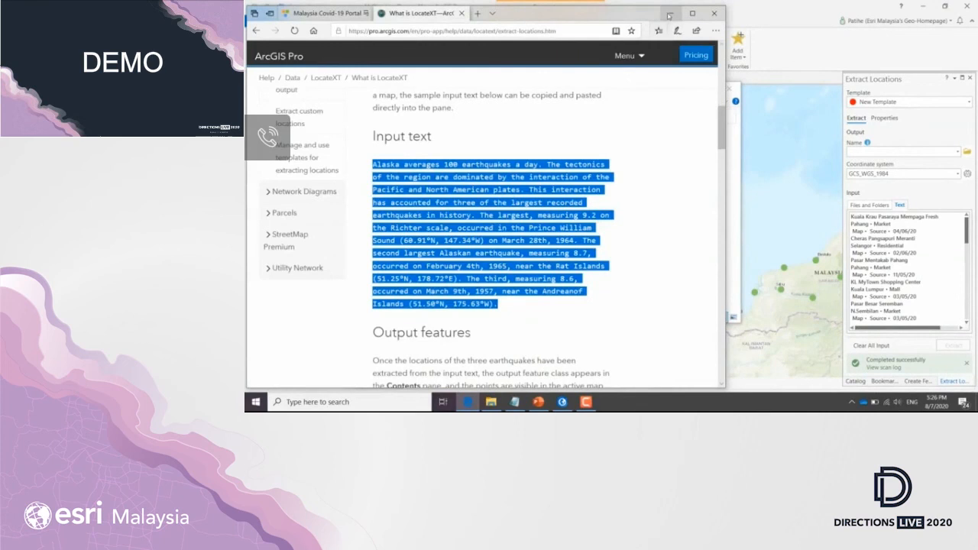
pyautogui.click(668, 15)
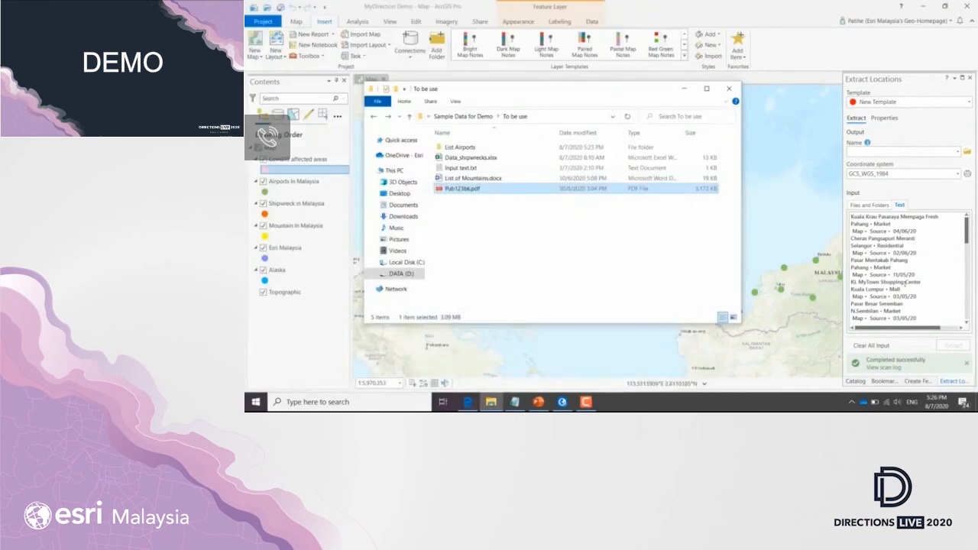
# Return to ArcGIS Pro, clear the Extract Locations input text, name the output Publication and change the input type to files and folders
pyautogui.click(915, 347)
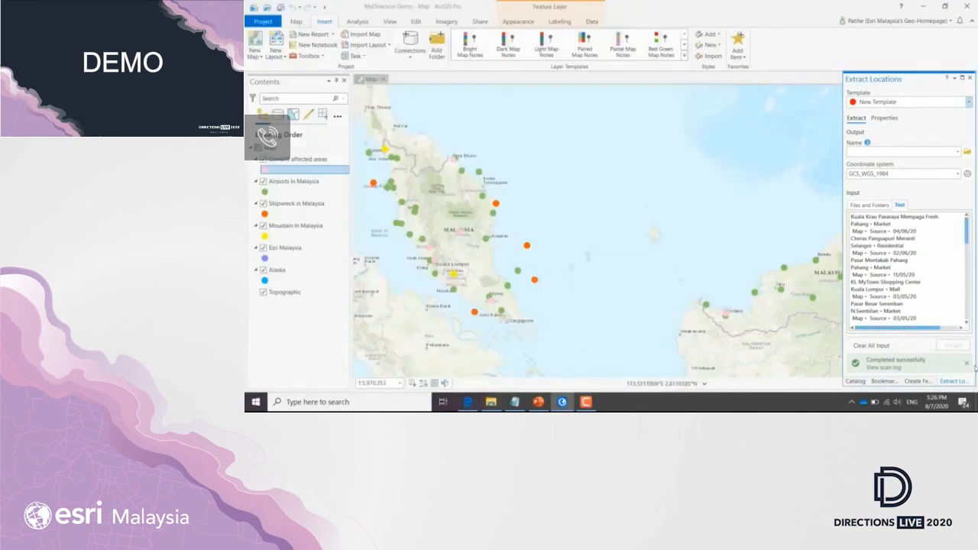
pyautogui.click(967, 363)
pyautogui.click(879, 367)
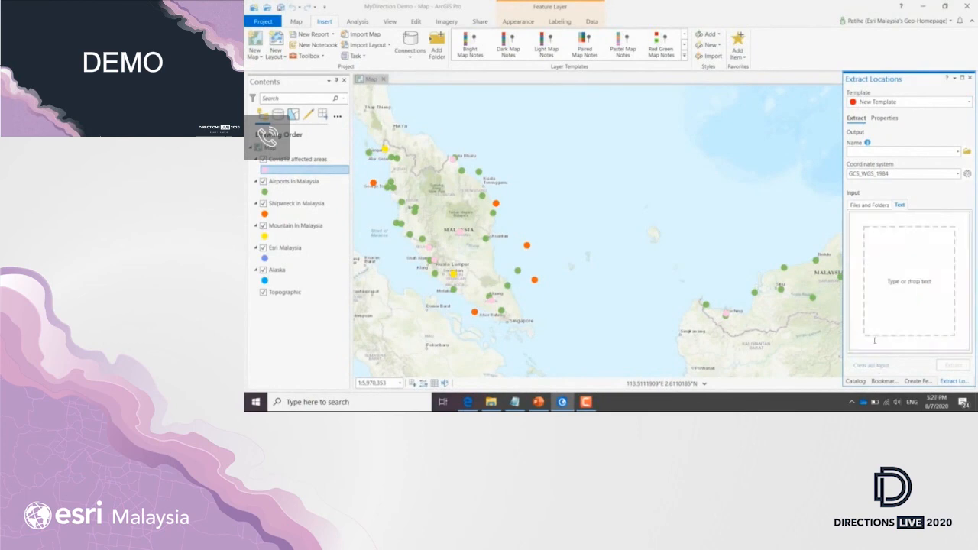
pyautogui.click(867, 149)
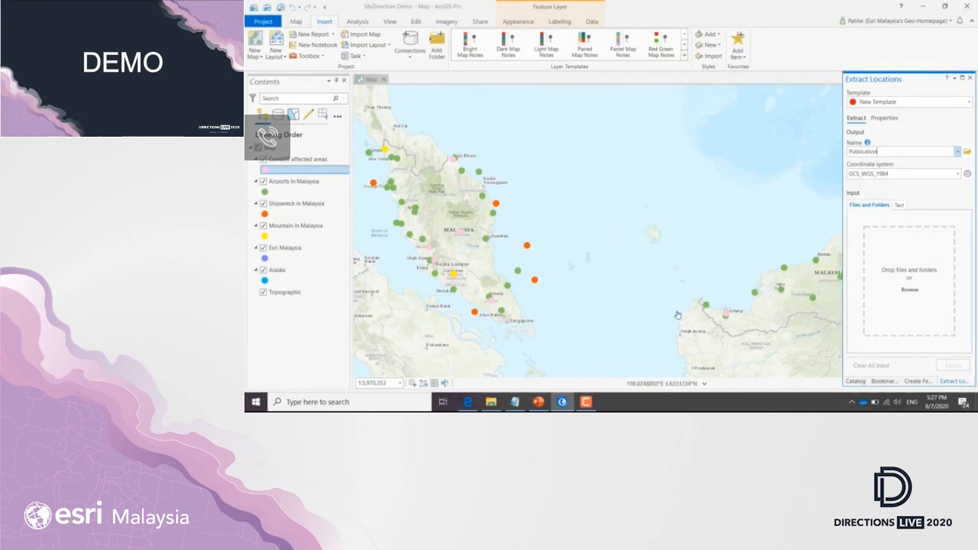
# Add Pub123bk.pdf from the To be use folder in File Explorer as the Extract Locations input file
pyautogui.click(492, 403)
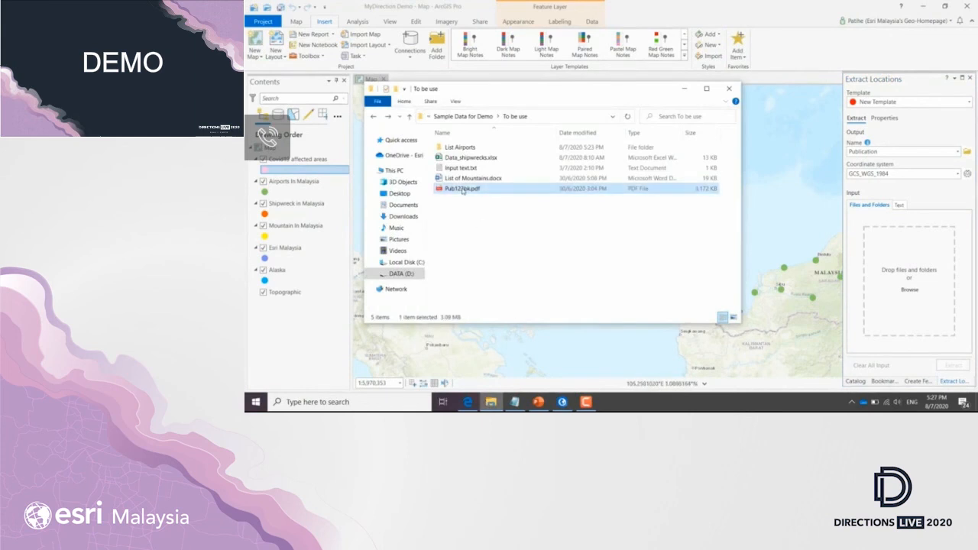
pyautogui.moveTo(464, 190); pyautogui.dragTo(919, 259)
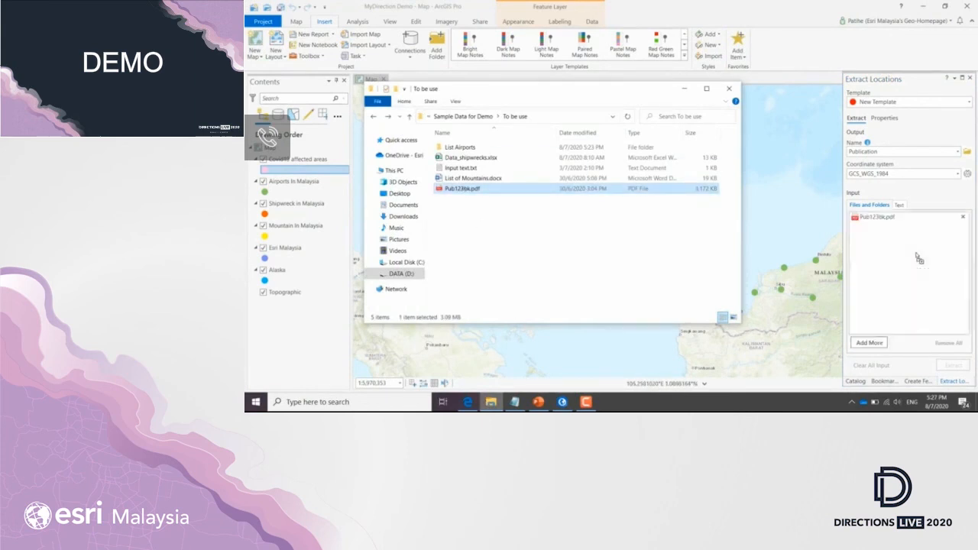
pyautogui.click(683, 90)
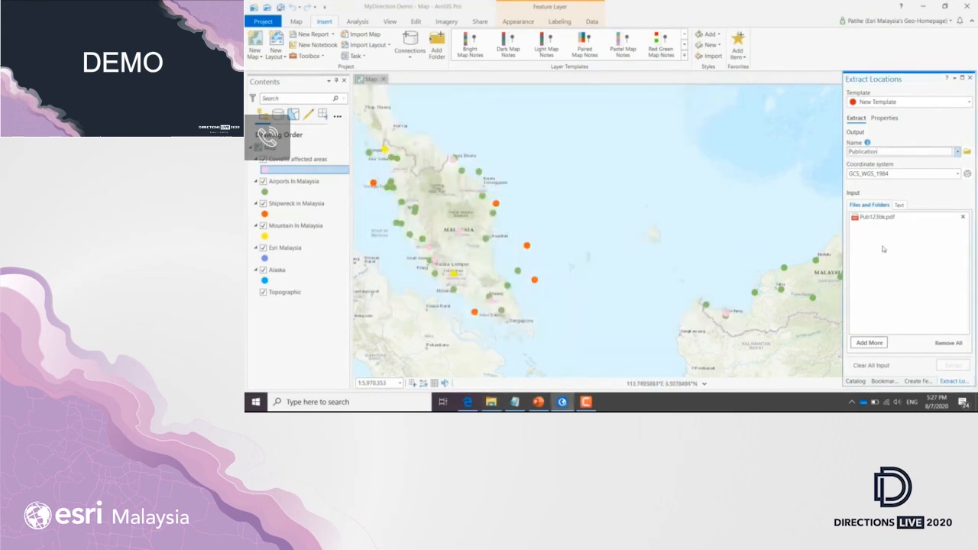
# Extract the locations from Pub123bk.pdf and recolor the Publication point symbol to dark gray
pyautogui.click(880, 221)
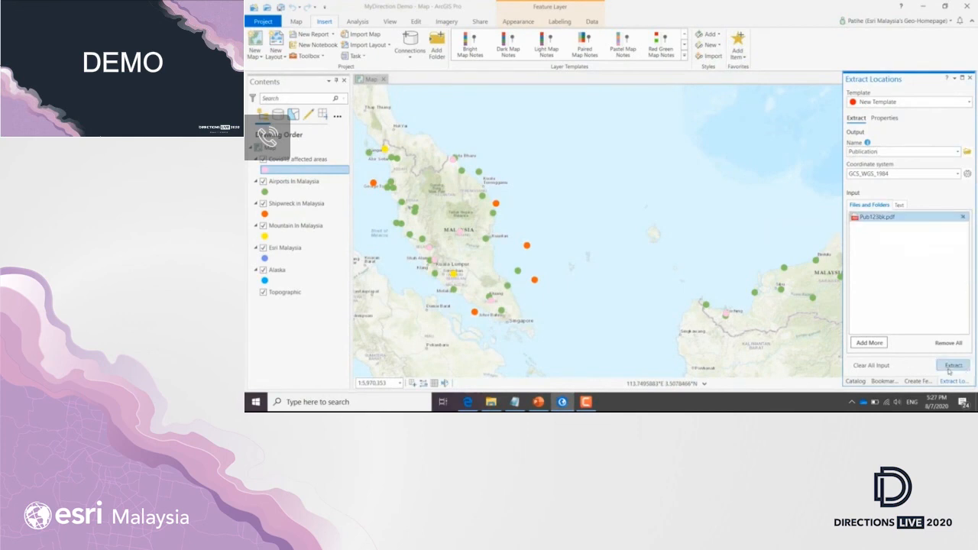
pyautogui.click(953, 366)
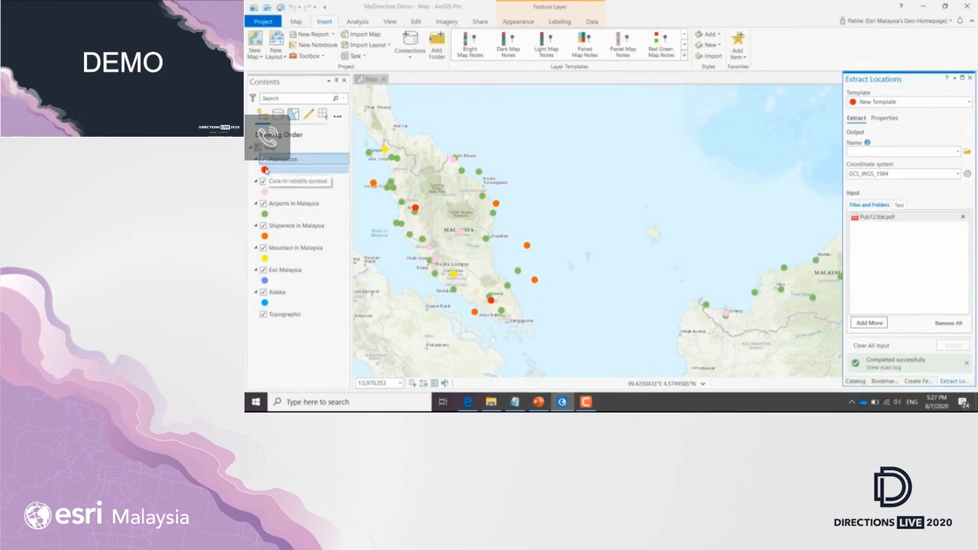
pyautogui.rightClick(266, 169)
pyautogui.click(276, 262)
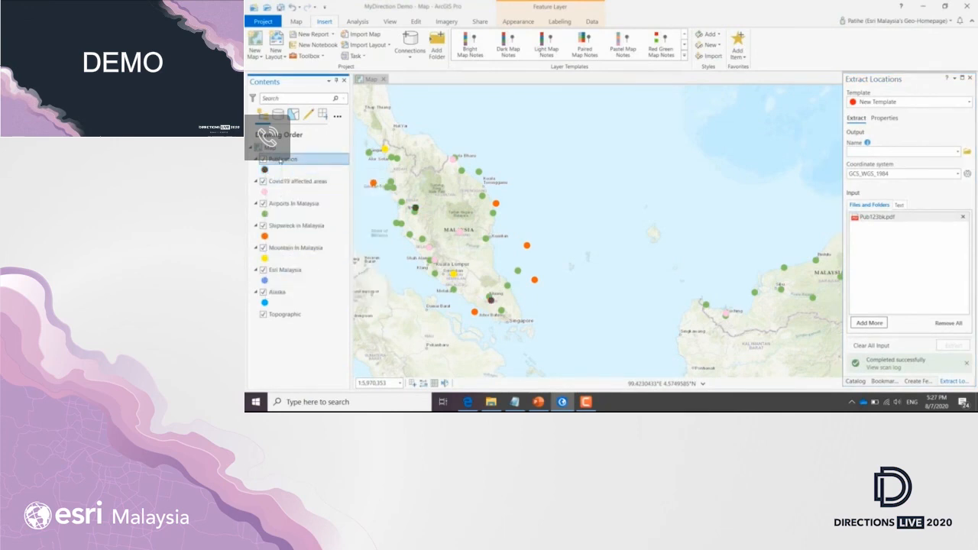
# Zoom the map to the Publication layer and examine its points along the African coast near Gabon
pyautogui.rightClick(280, 161)
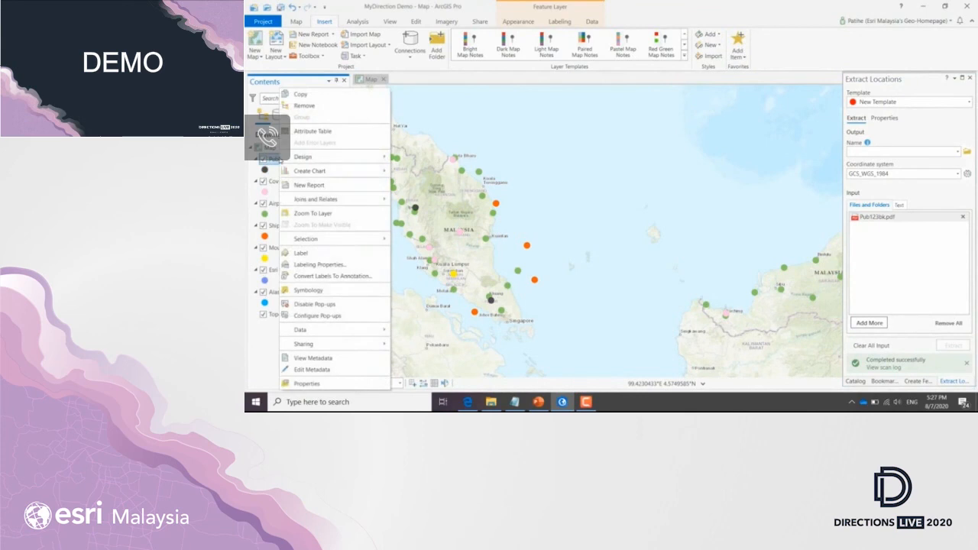
pyautogui.click(319, 215)
pyautogui.scroll(3, 621, 265)
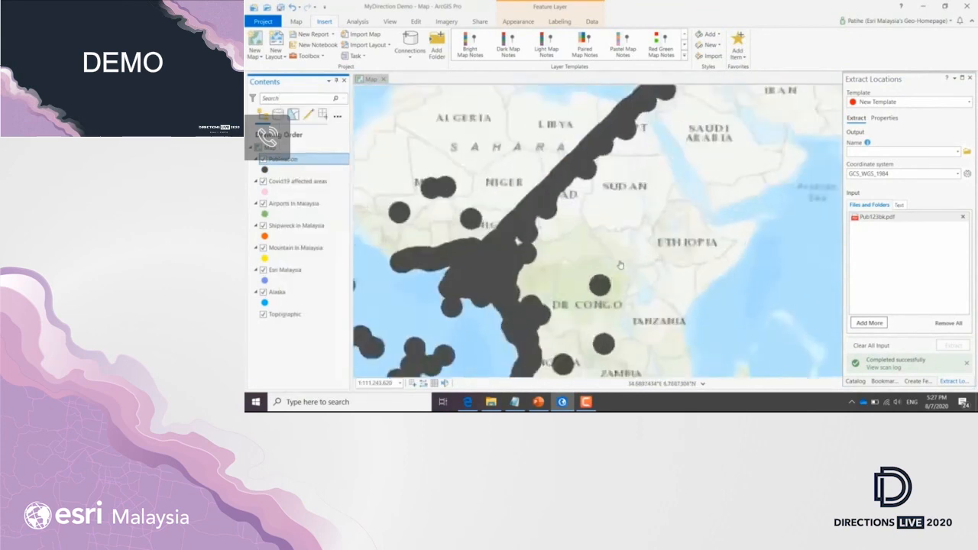
pyautogui.scroll(5, 620, 265)
pyautogui.moveTo(360, 347); pyautogui.dragTo(628, 244)
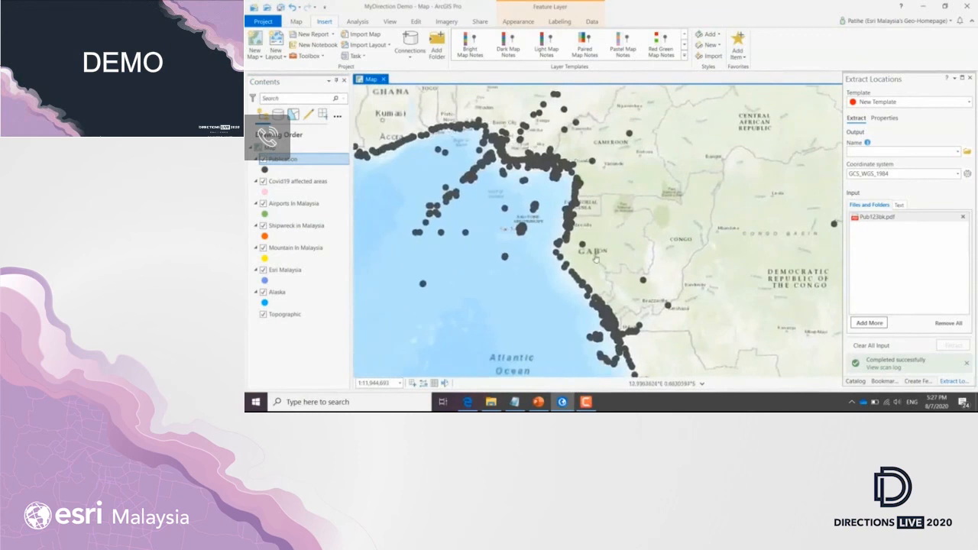
pyautogui.scroll(5, 596, 259)
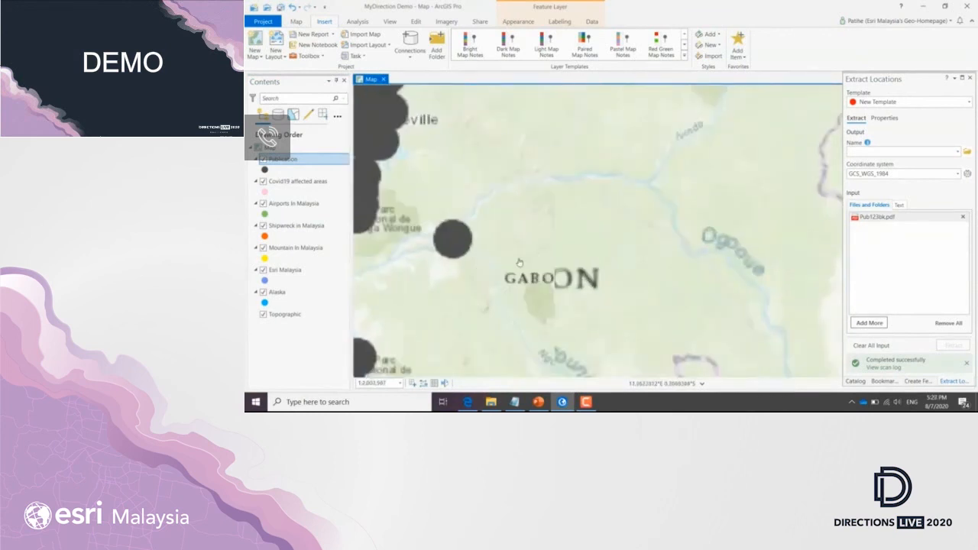